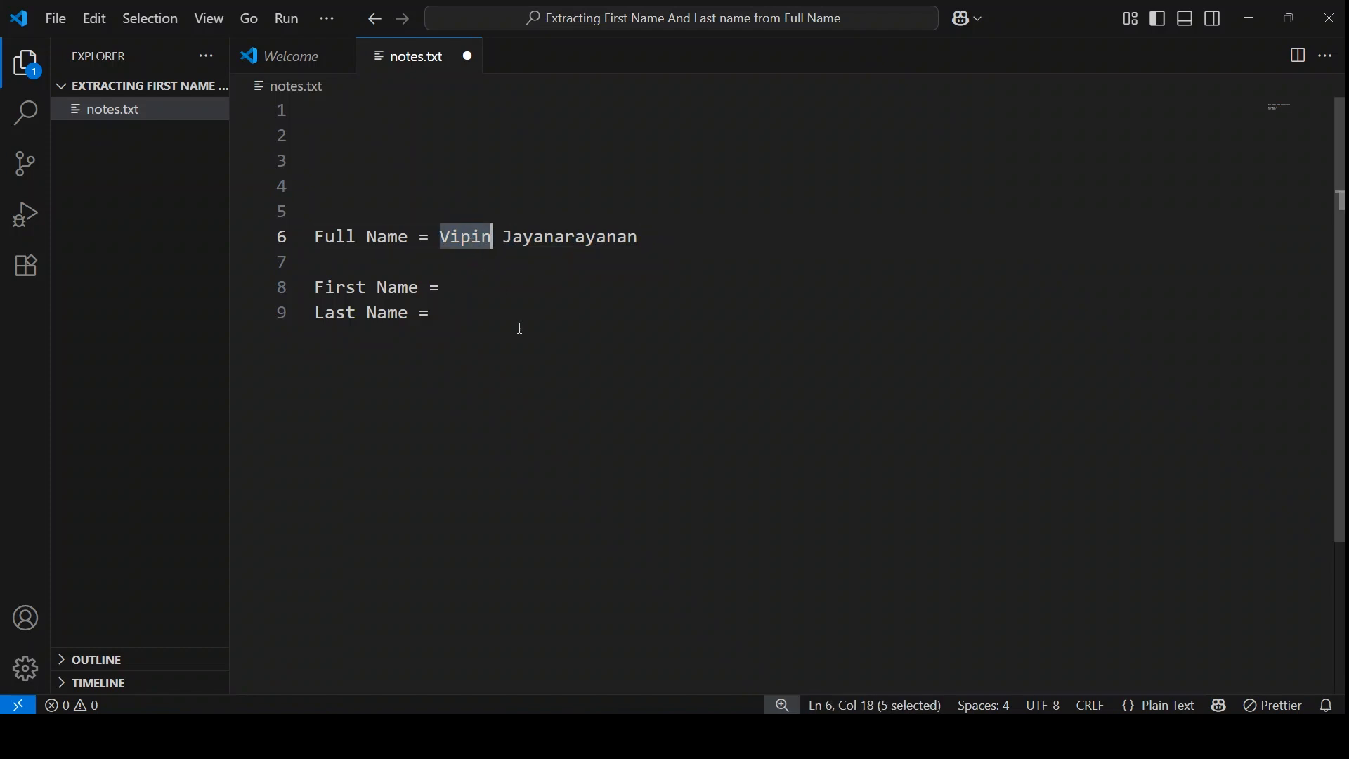
- Fill the First Name and Last Name lines in notes.txt with the matching parts of the full name and save the file
key("ctrl+c")
left_click(482, 289)
key("ctrl+v")
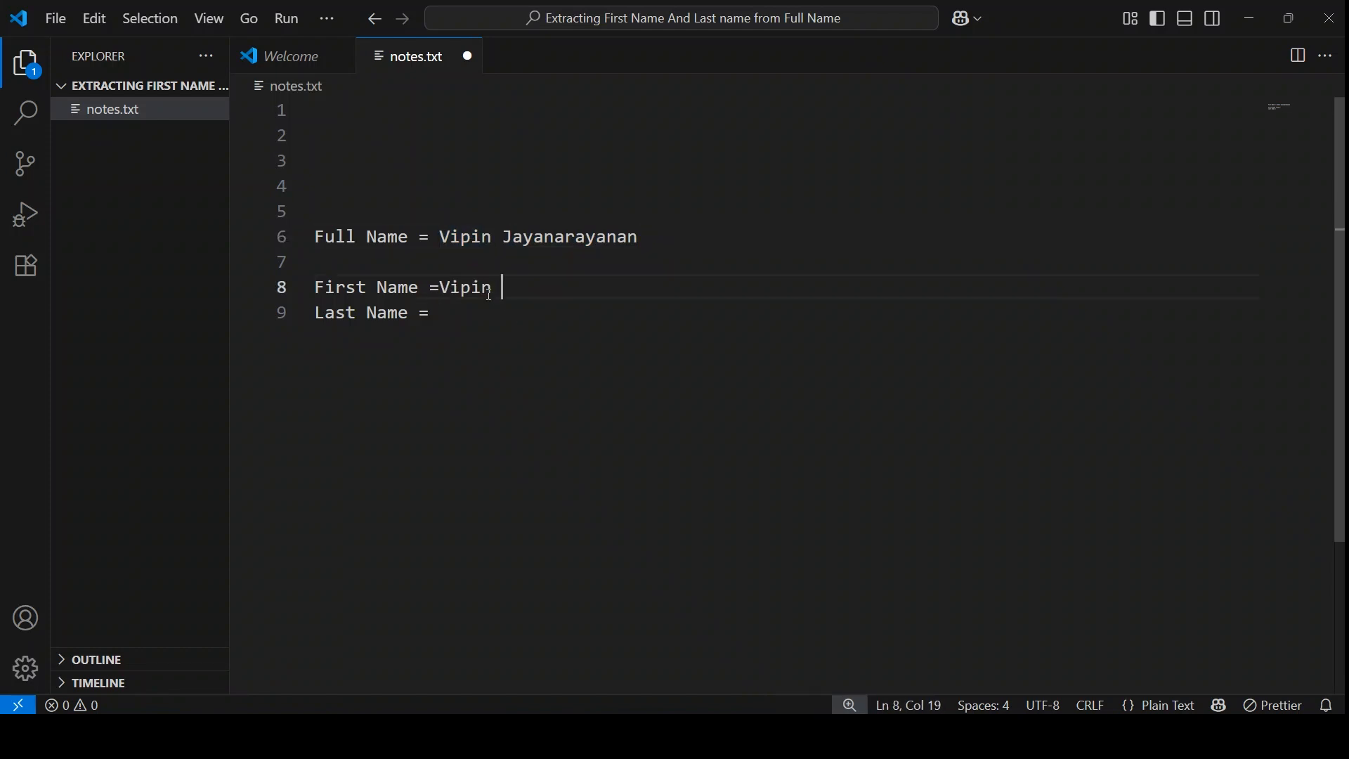
key("BackSpace")
double_click(572, 237)
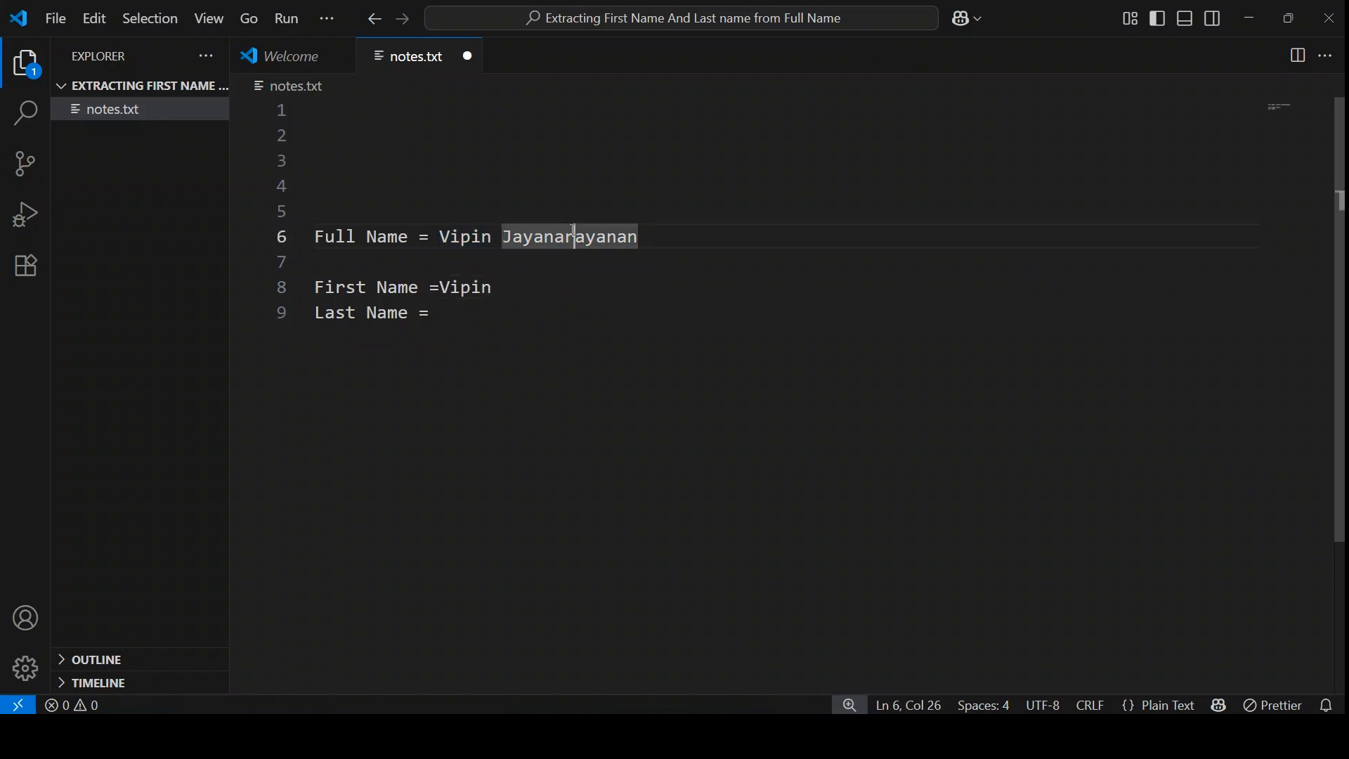
left_click(460, 317)
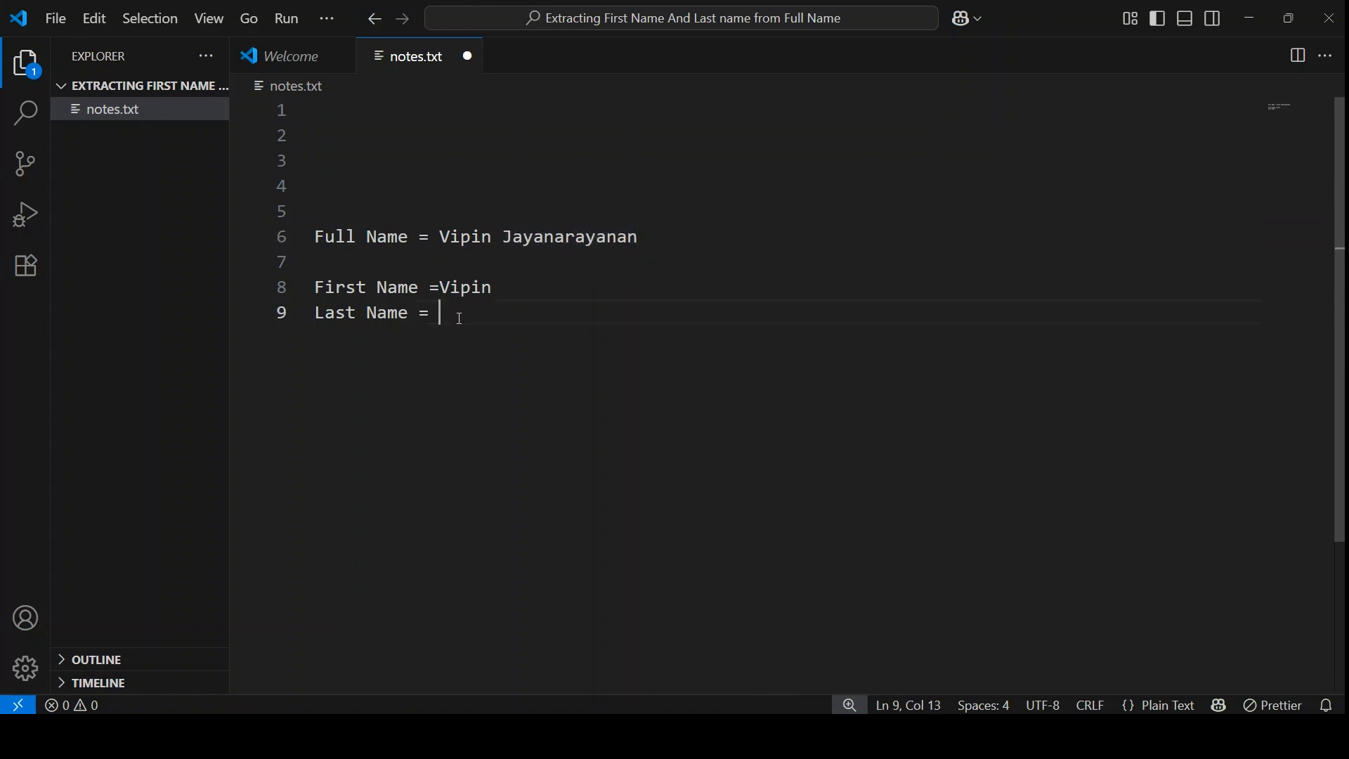
key("ctrl+v")
key("ctrl+s")
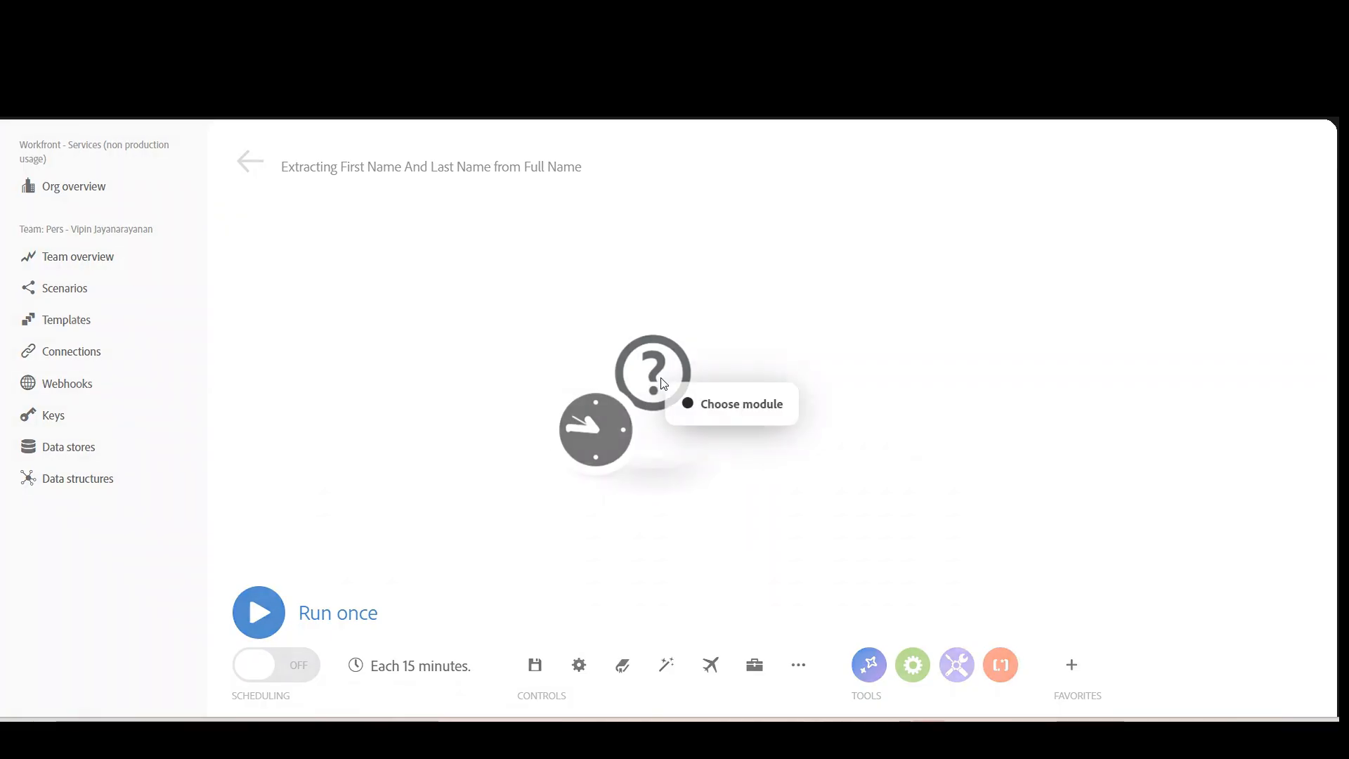
- Switch to the Workfront Fusion scenario and set its empty first module to the Tools Set multiple variables action
left_click(723, 411)
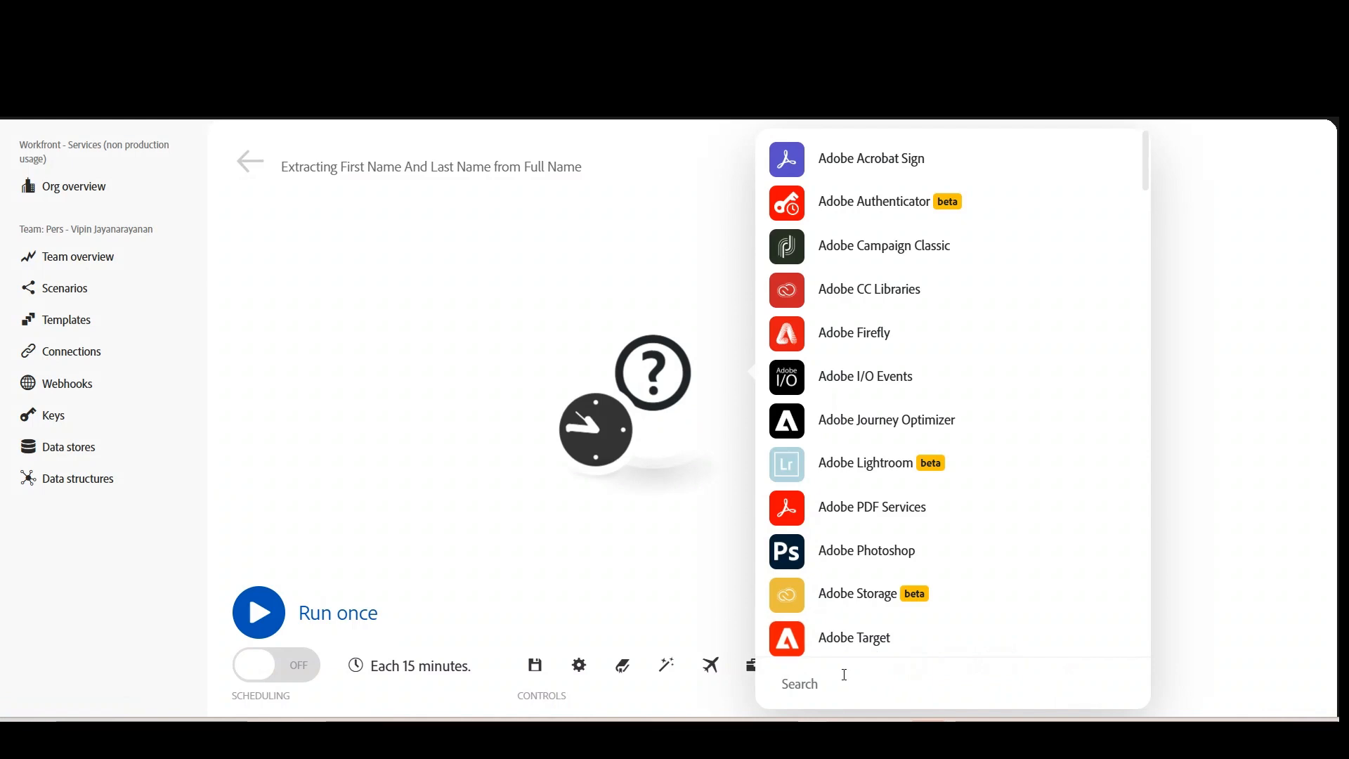
type("tool")
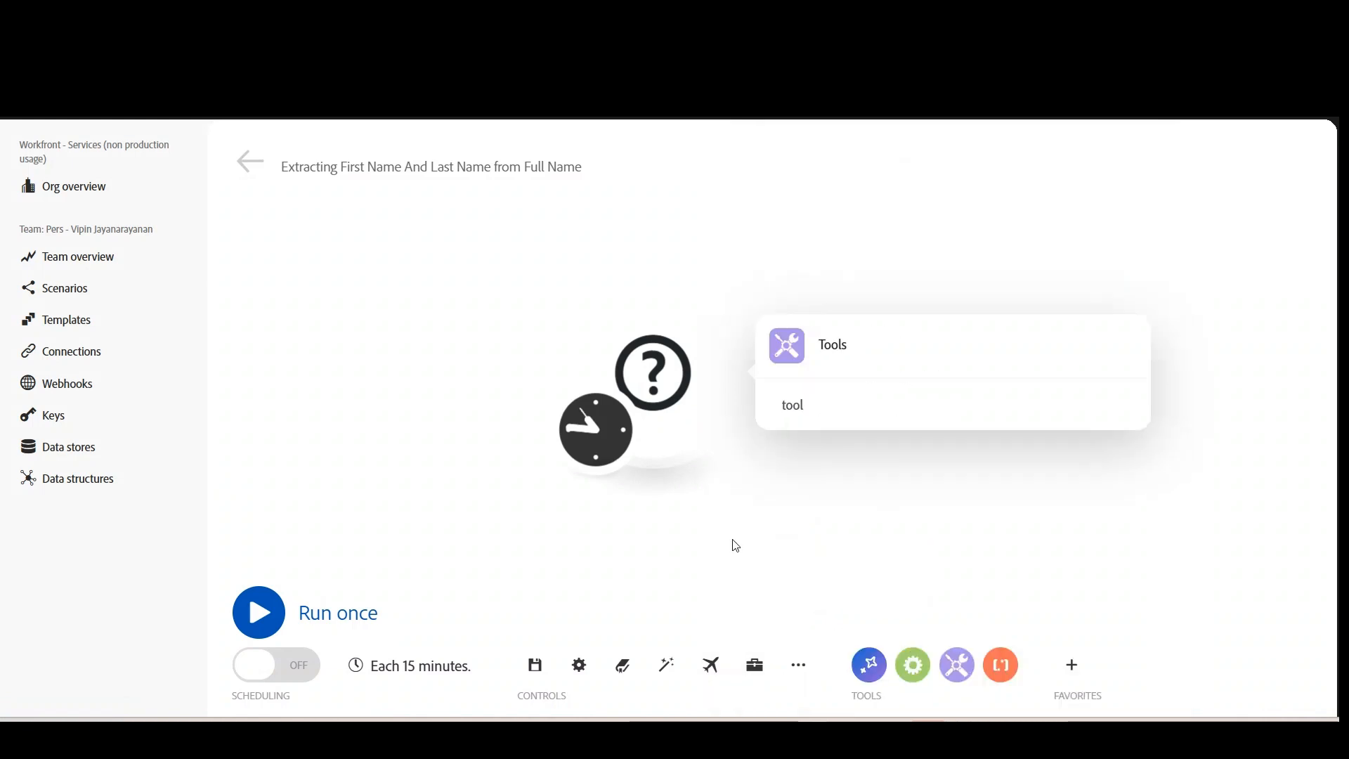
left_click(852, 340)
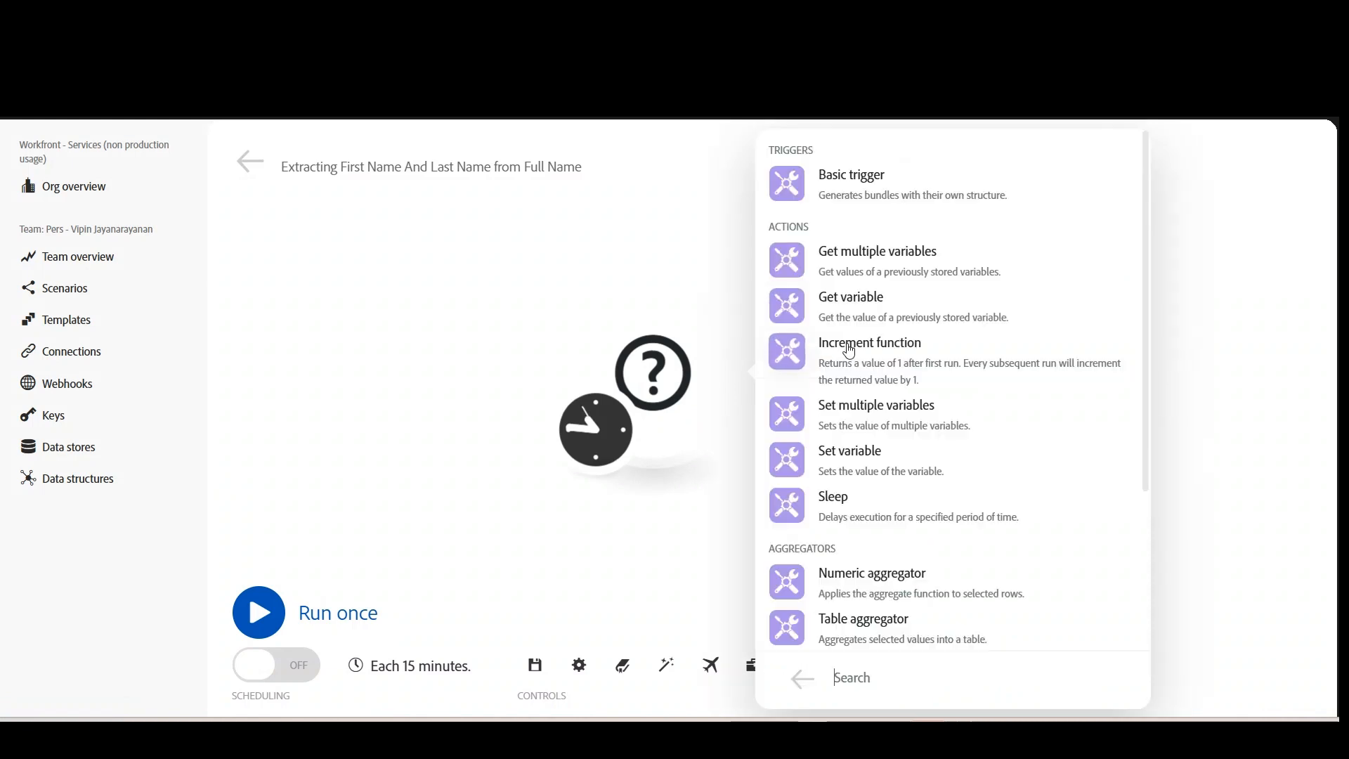
left_click(886, 415)
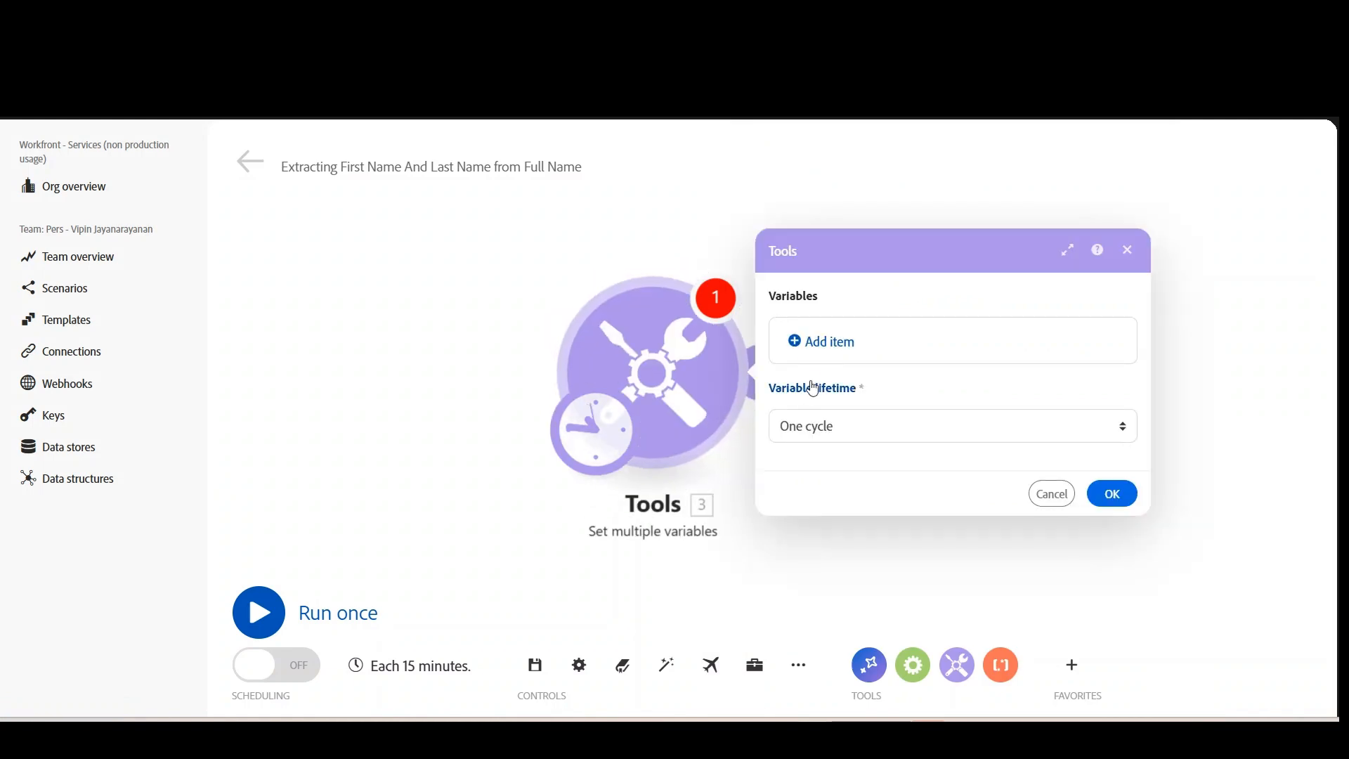
- Add a variable named varFullName with the person's full name as its value and confirm the module settings
left_click(842, 341)
left_click(940, 318)
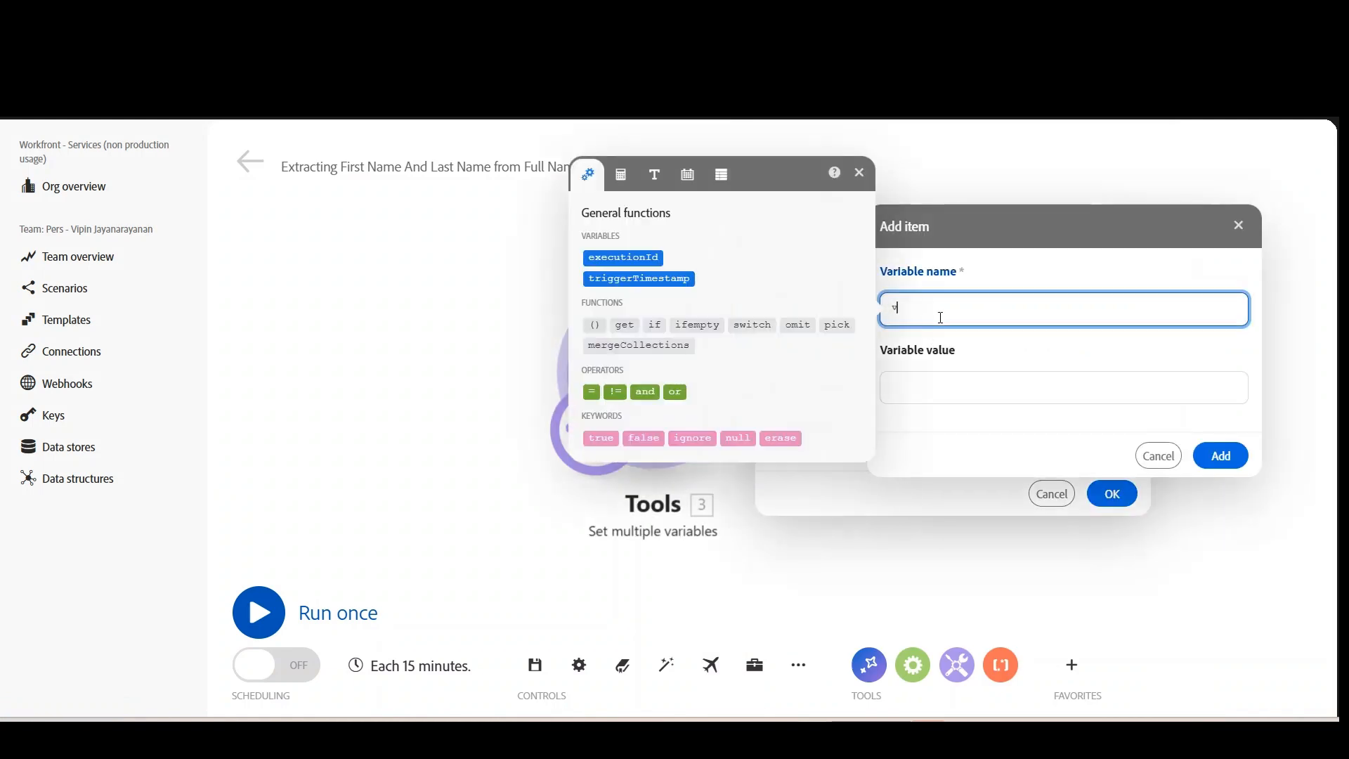
type("varFullName")
left_click(976, 386)
key("ctrl+v")
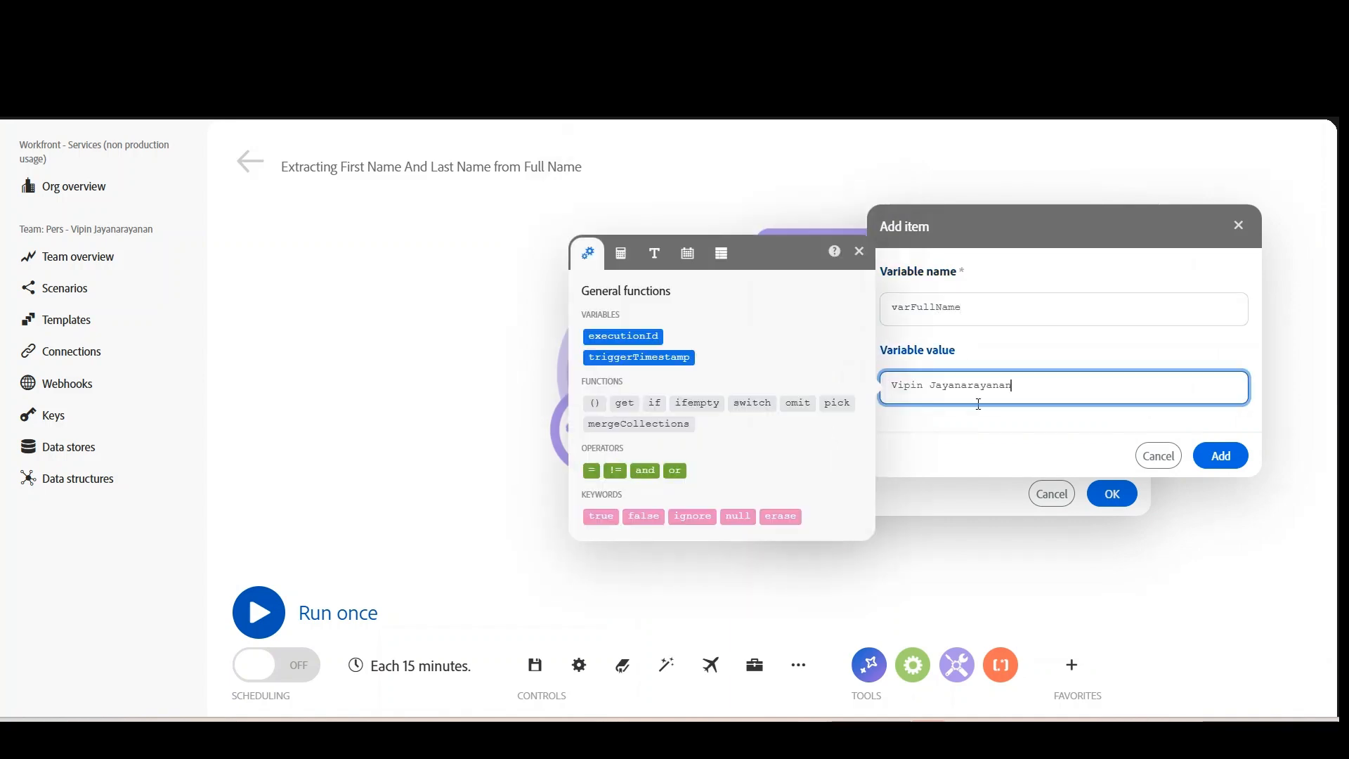
left_click(1224, 456)
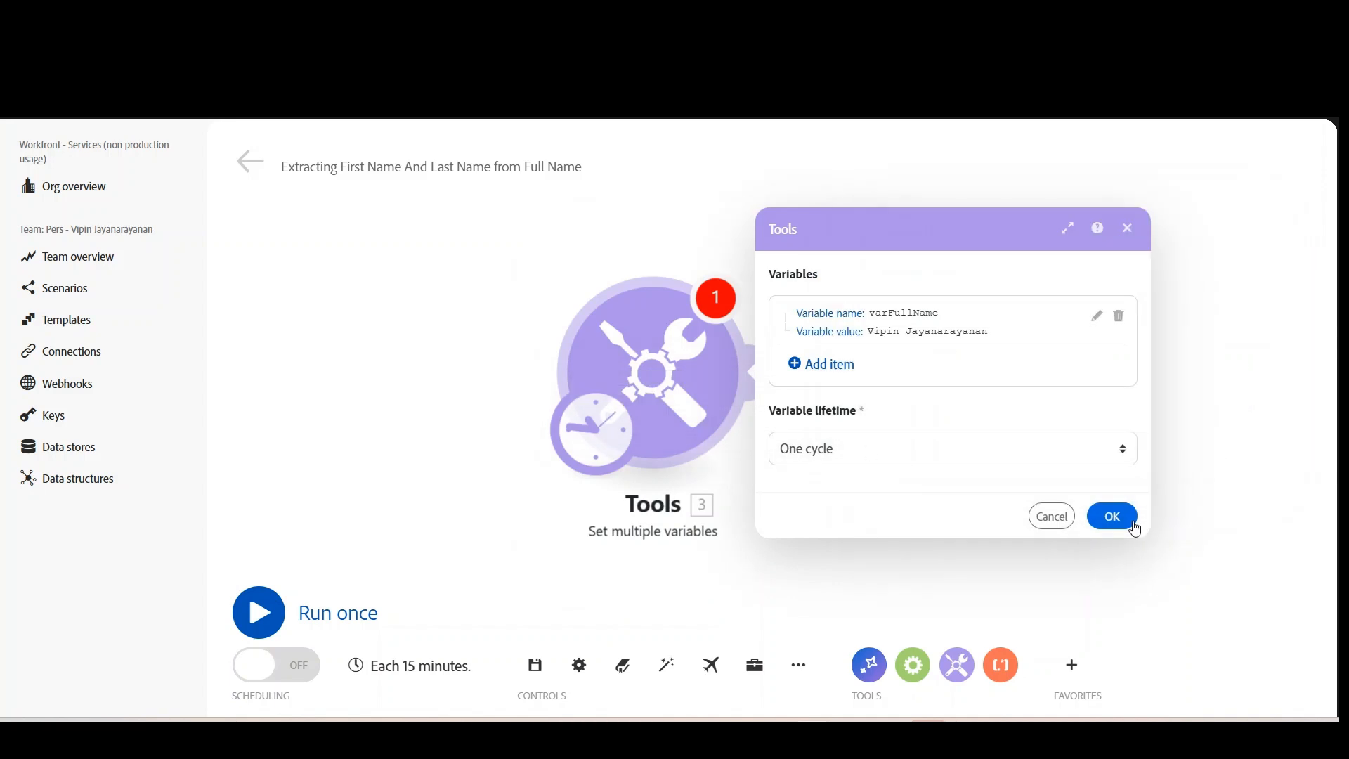
left_click(1114, 516)
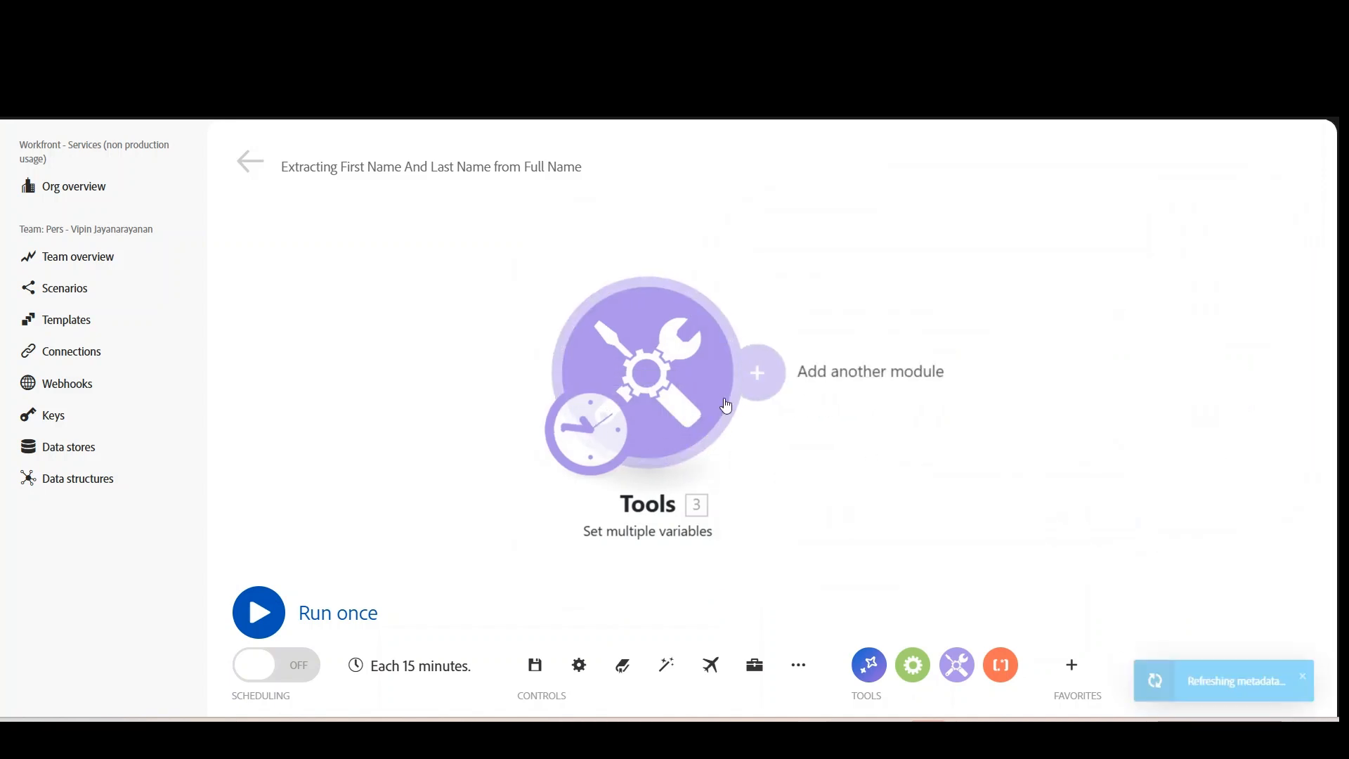
- Add a second Tools Set multiple variables module after the first one
left_click(768, 373)
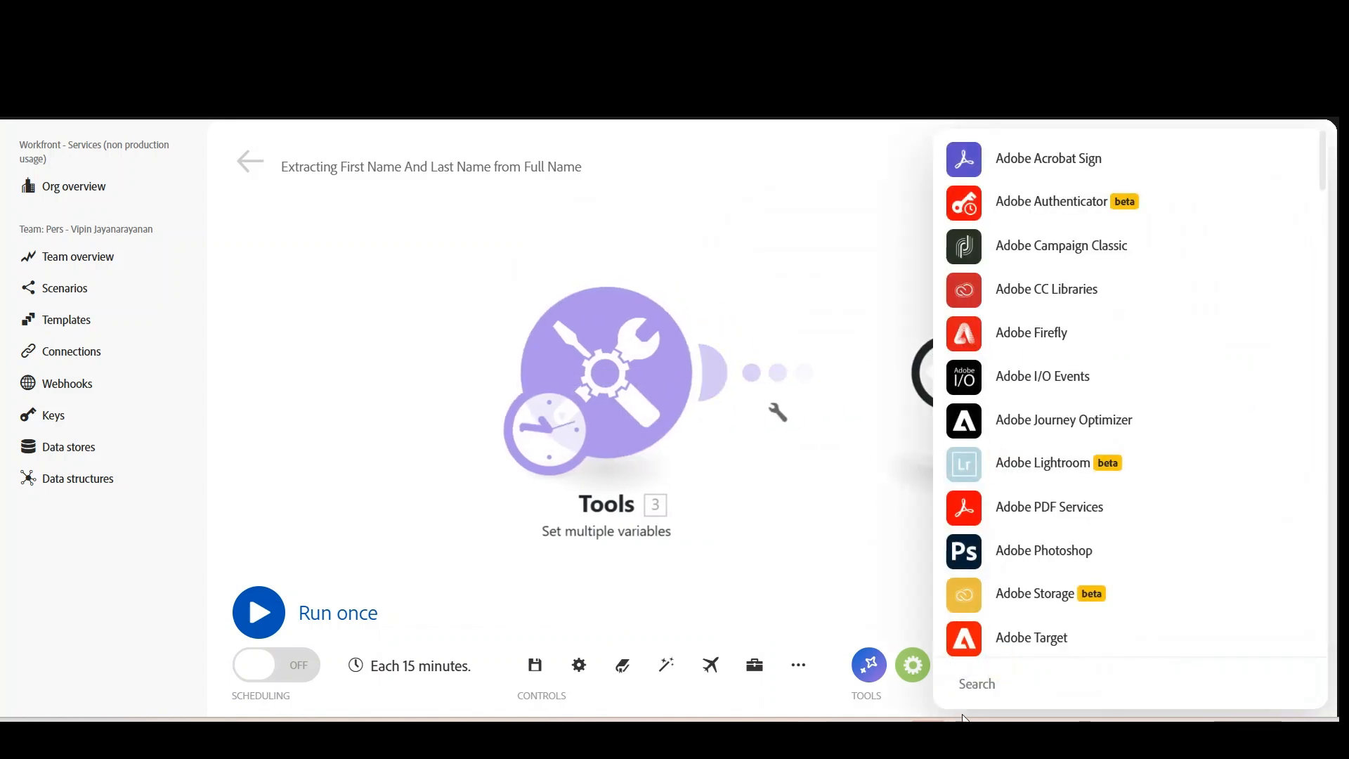
type("tool")
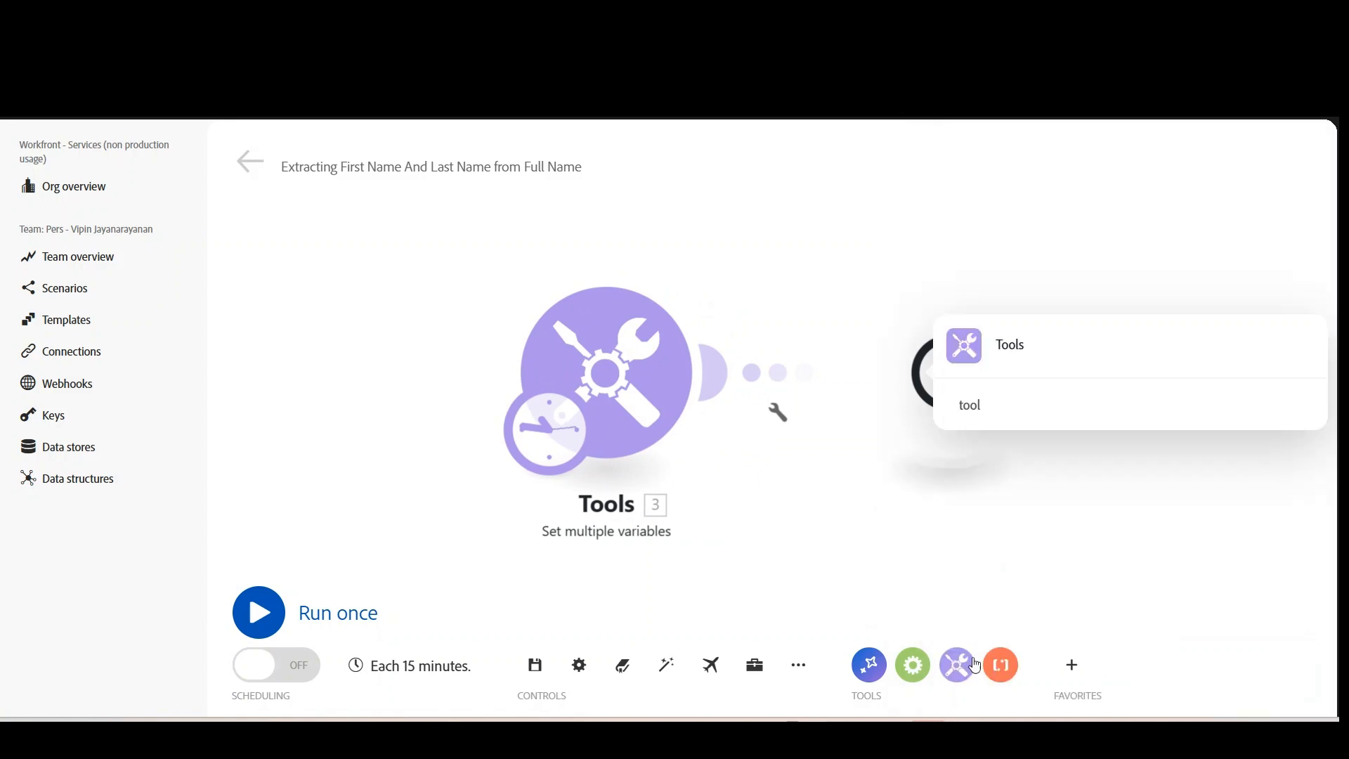
left_click(1008, 361)
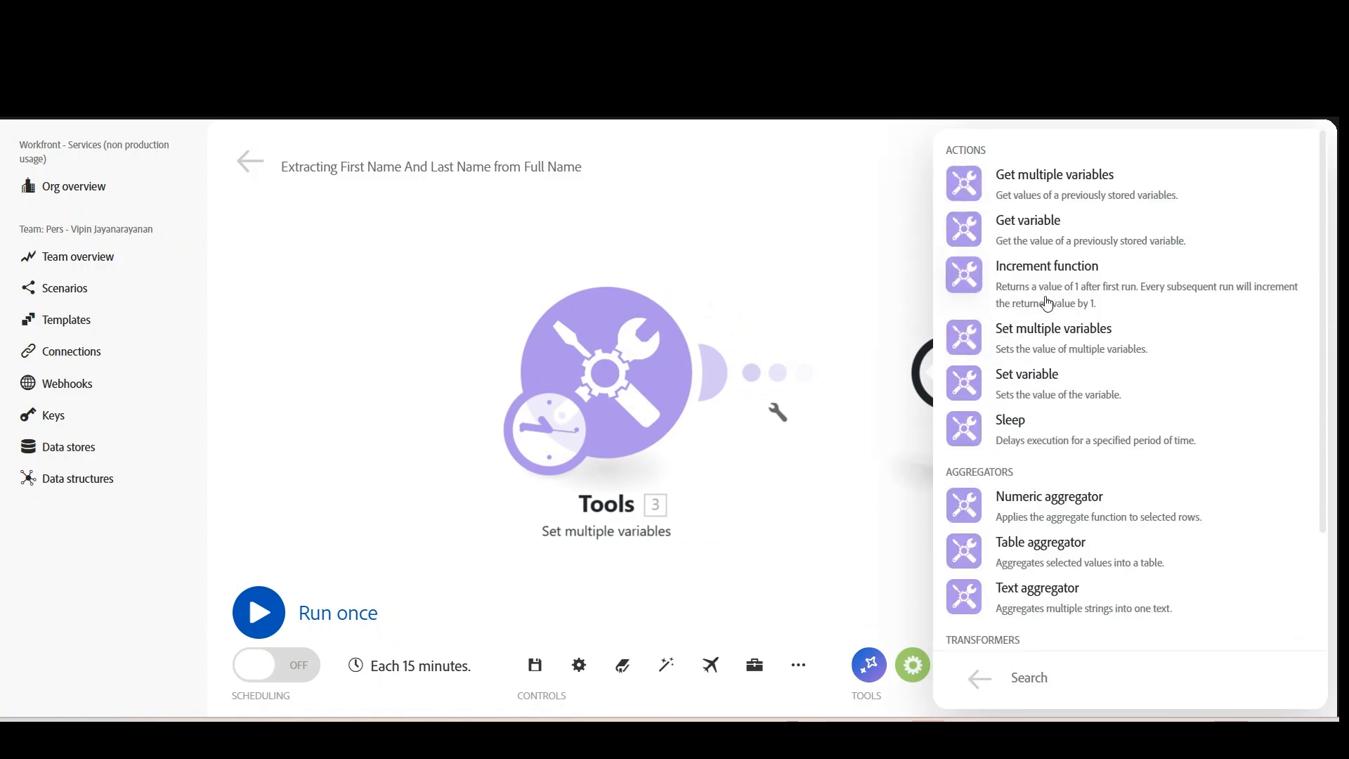
left_click(1045, 336)
- Create a variable named varFirstName in the second module with the placeholder formula split(Input ; separator) as its value
left_click(1006, 343)
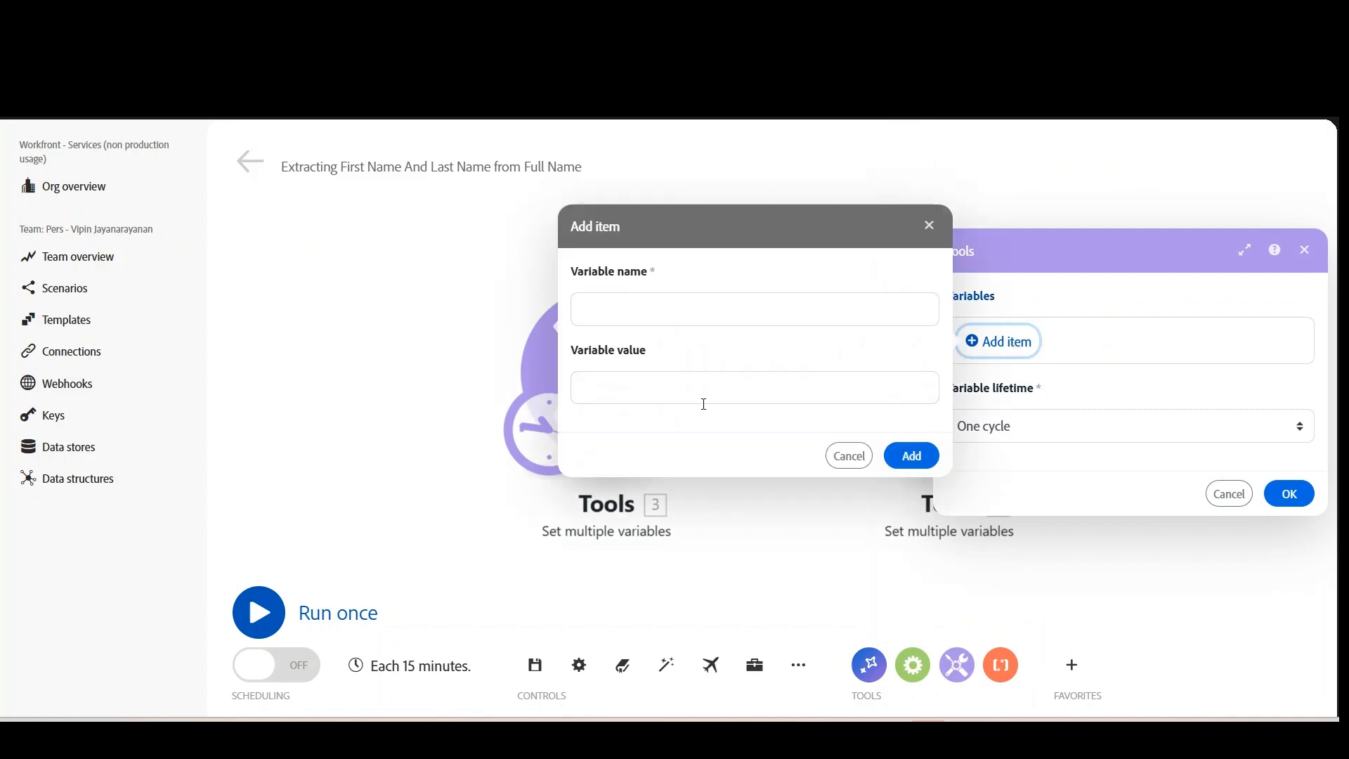
left_click(651, 304)
type("var")
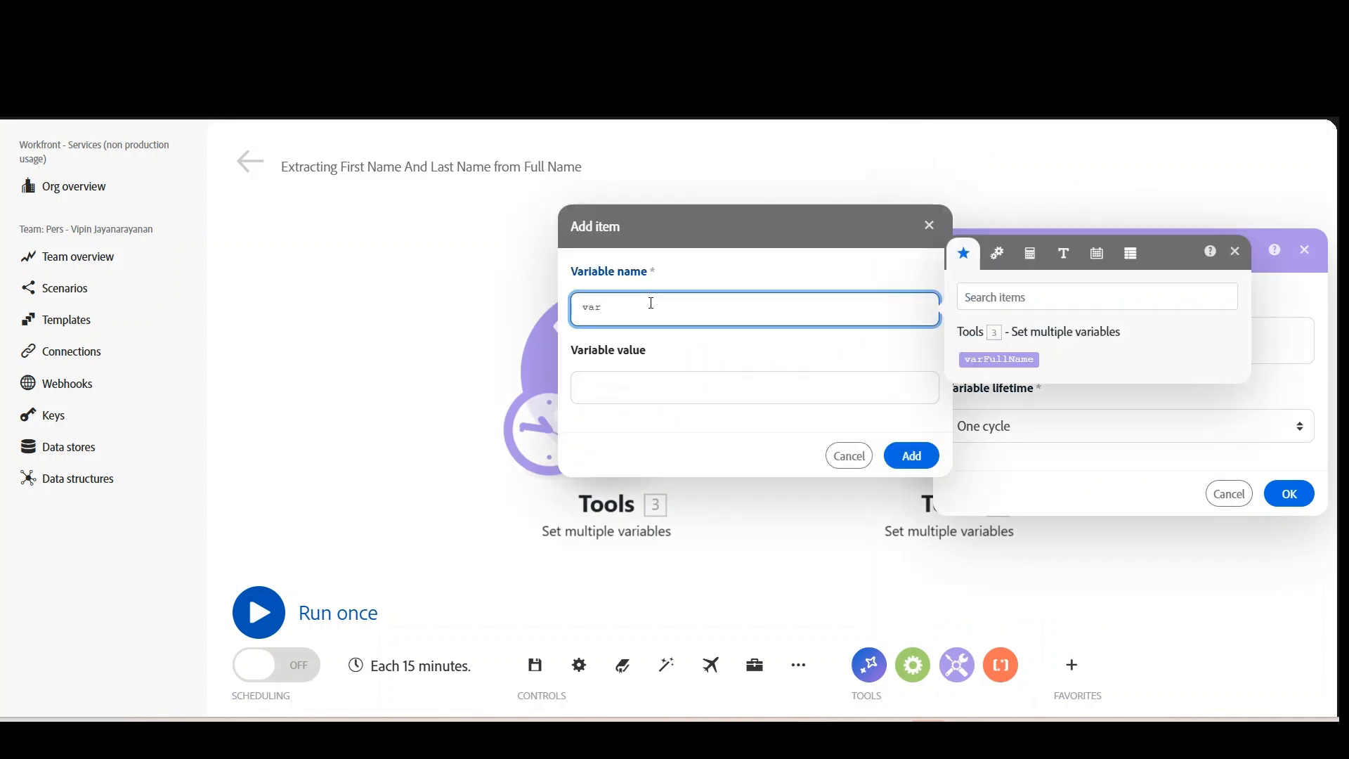
type("FirstName")
left_click(646, 383)
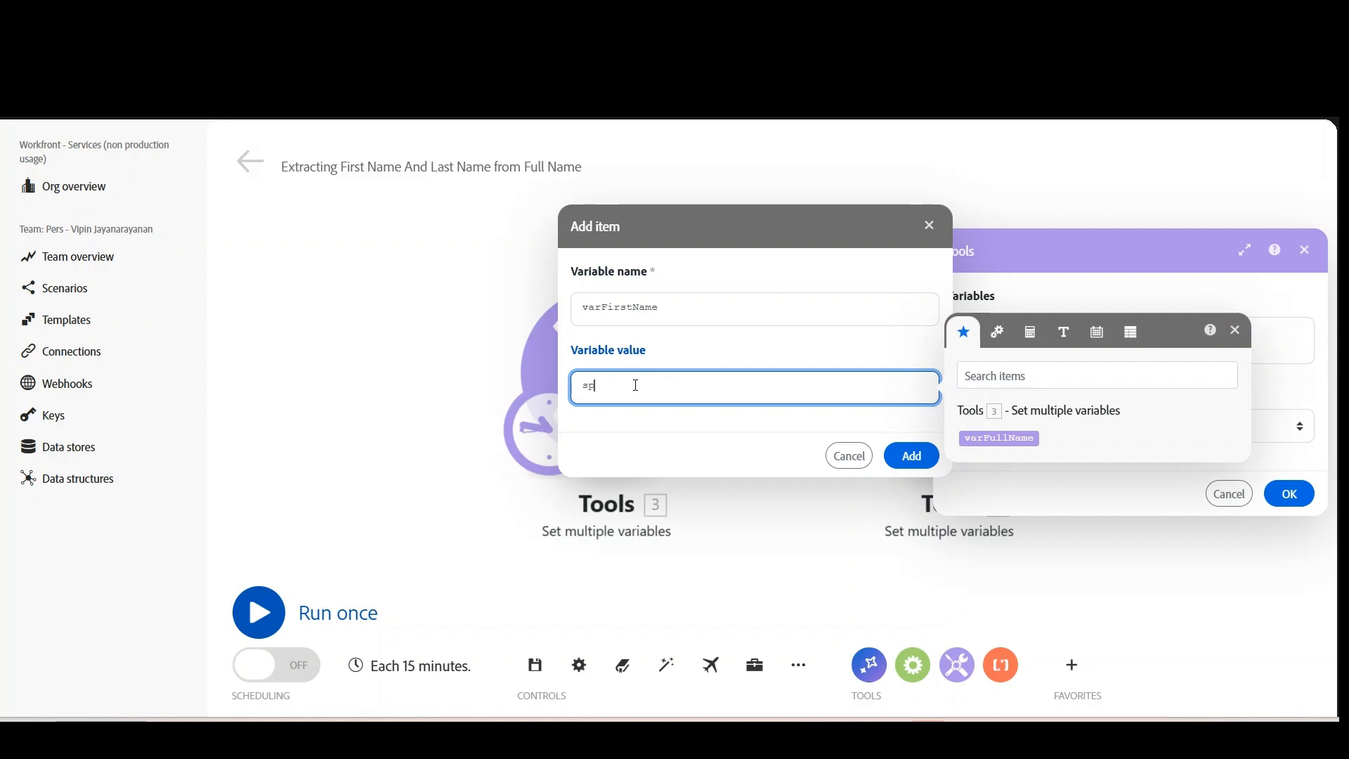
type("lit( ")
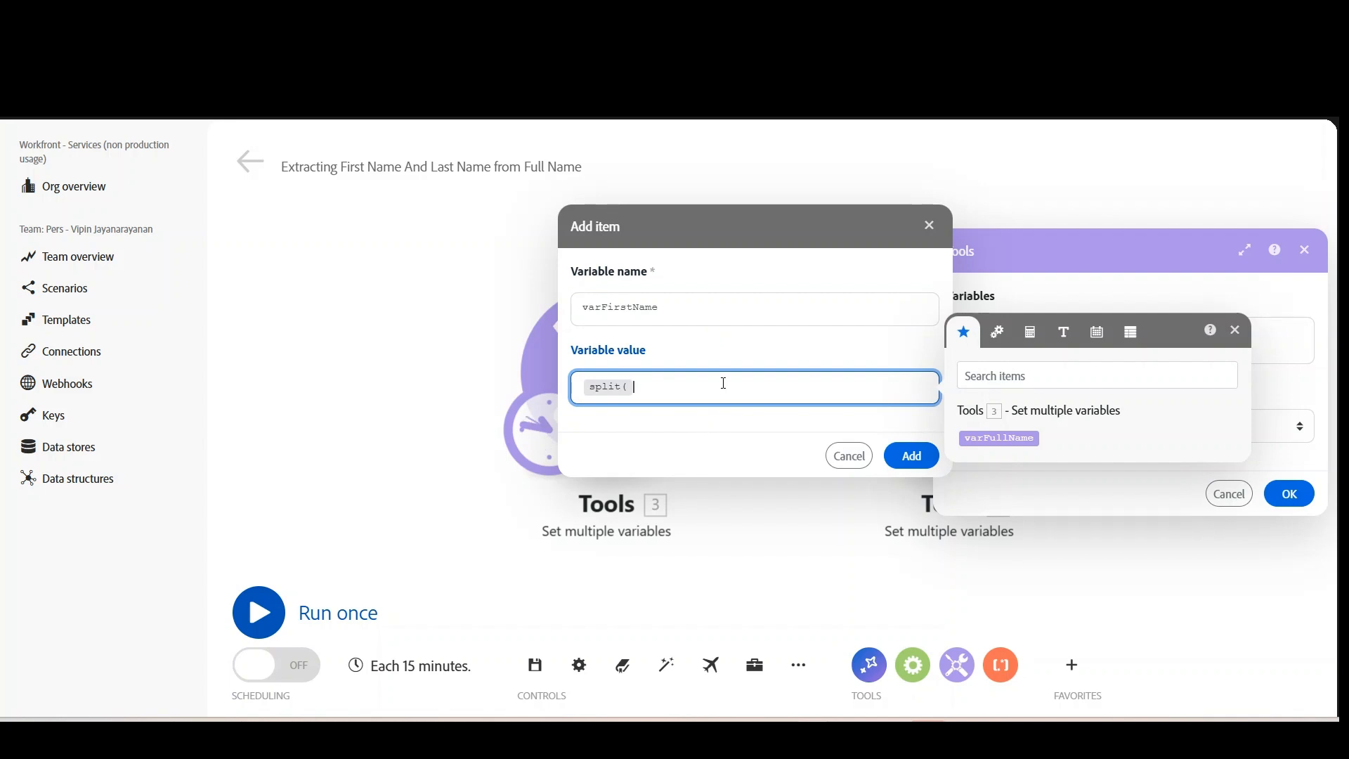
type("Input ; separa")
type("tor ")
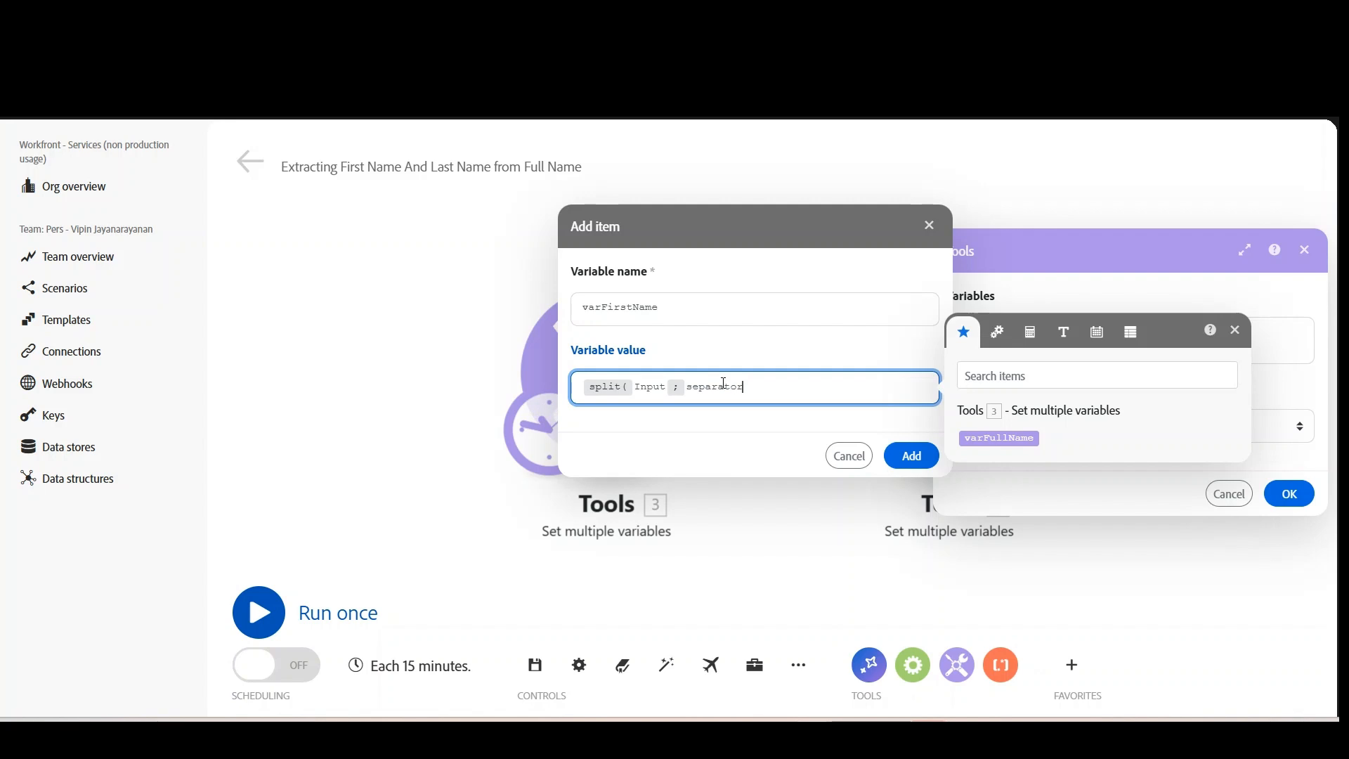
type(")")
- Replace the Input placeholder in the split formula with the first module's varFullName variable
double_click(651, 390)
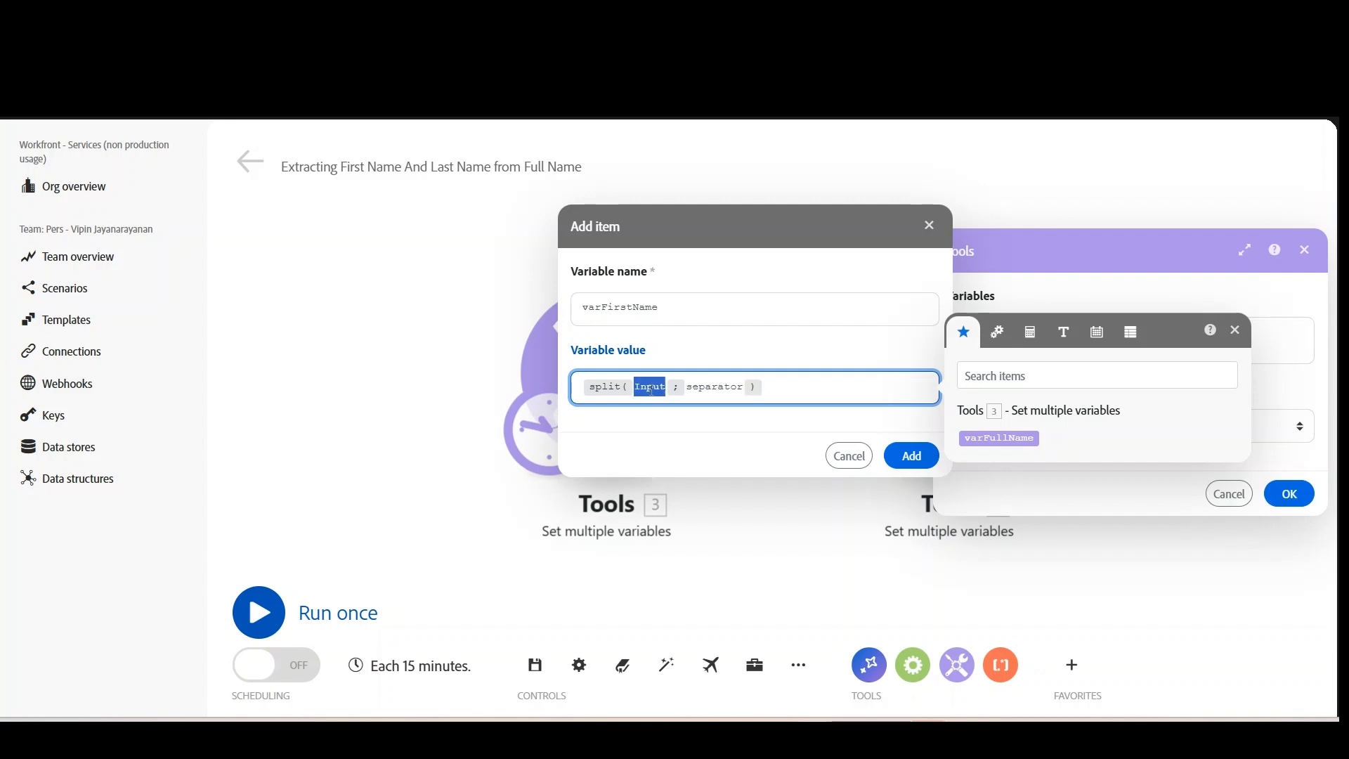
key("BackSpace")
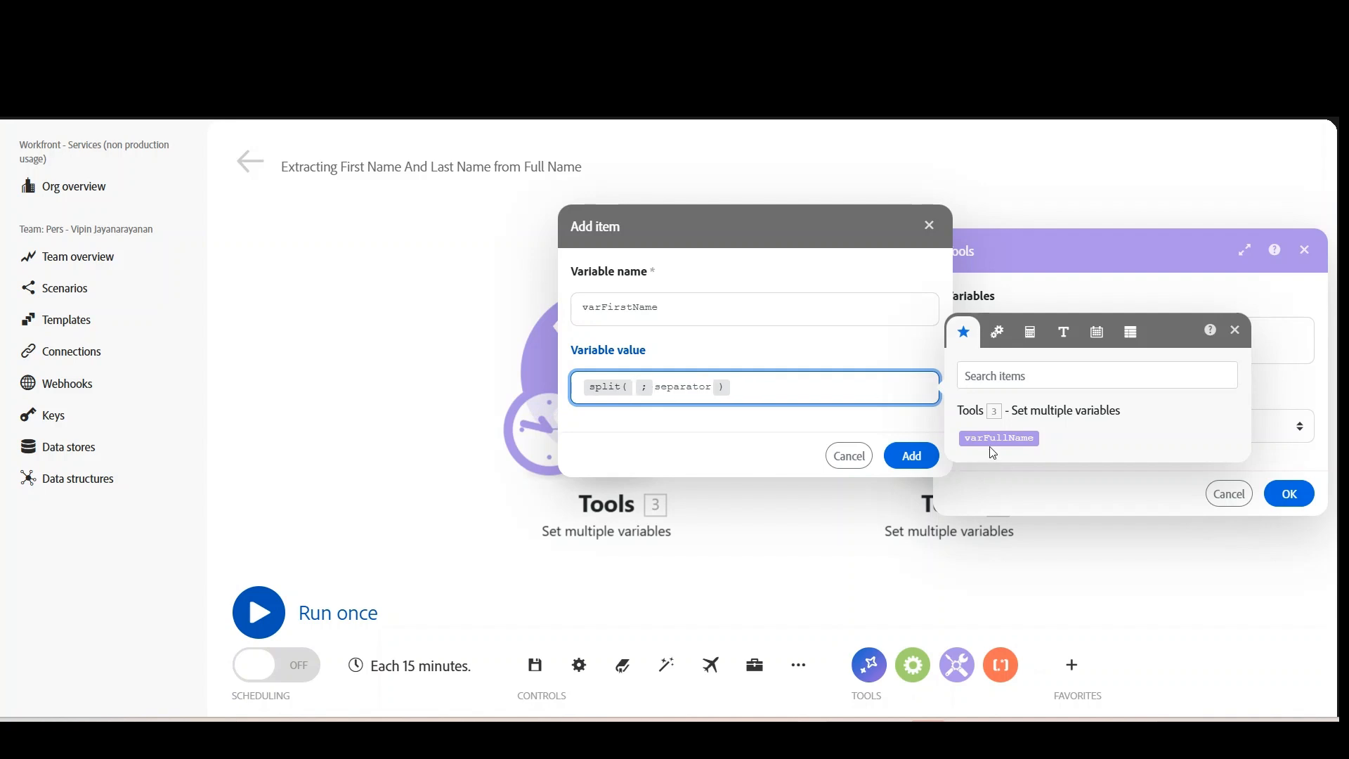
left_click_drag(997, 436, 834, 385)
key("BackSpace")
left_click(636, 388)
left_click(980, 438)
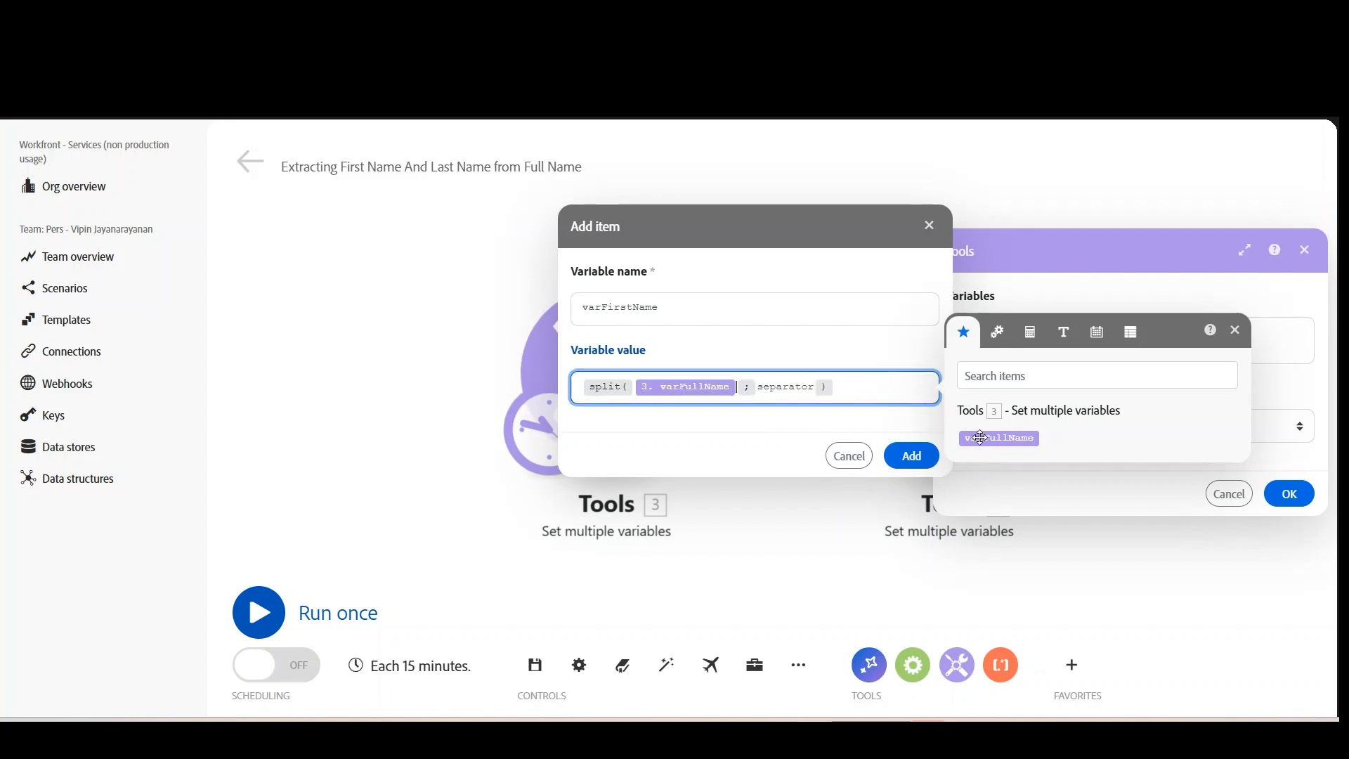
- Replace the separator placeholder in the split formula with the space keyword, then add the variable and confirm the module
double_click(784, 386)
key("BackSpace")
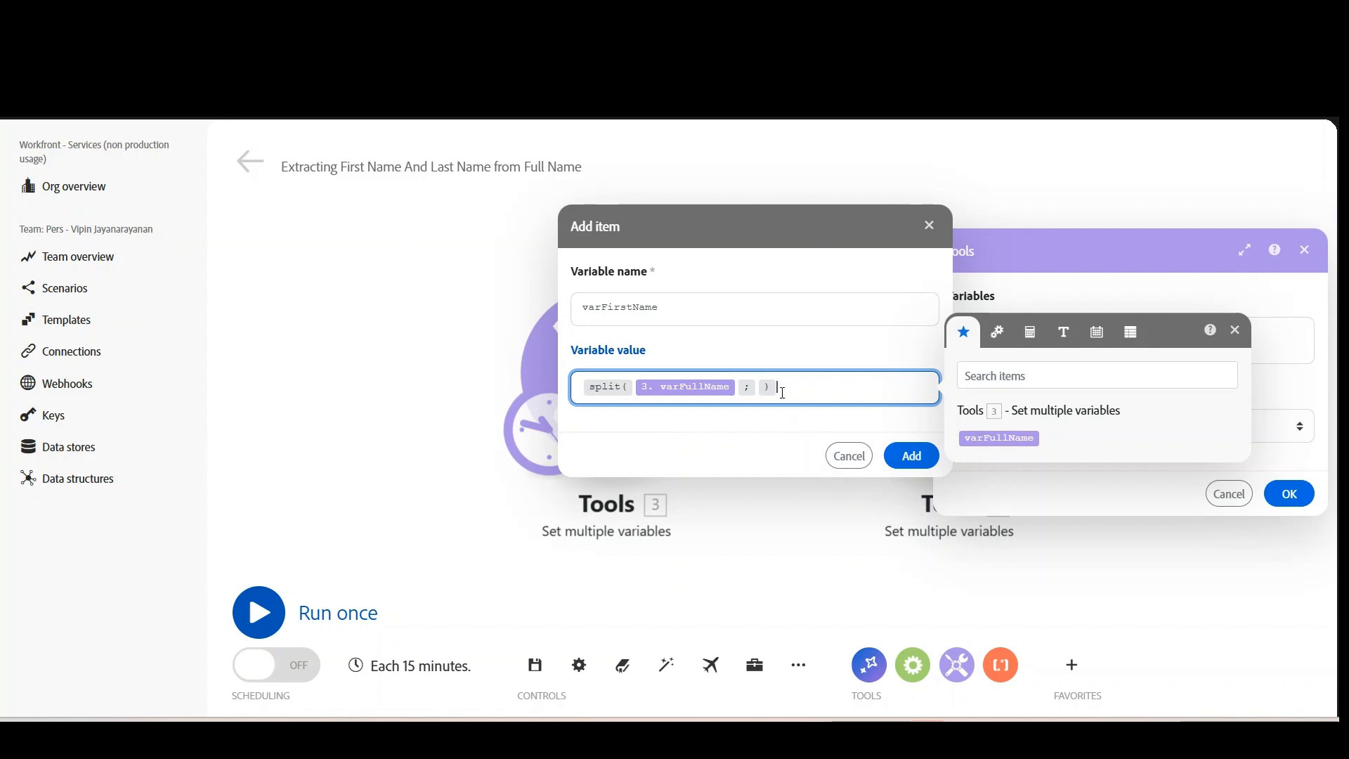
left_click(1063, 331)
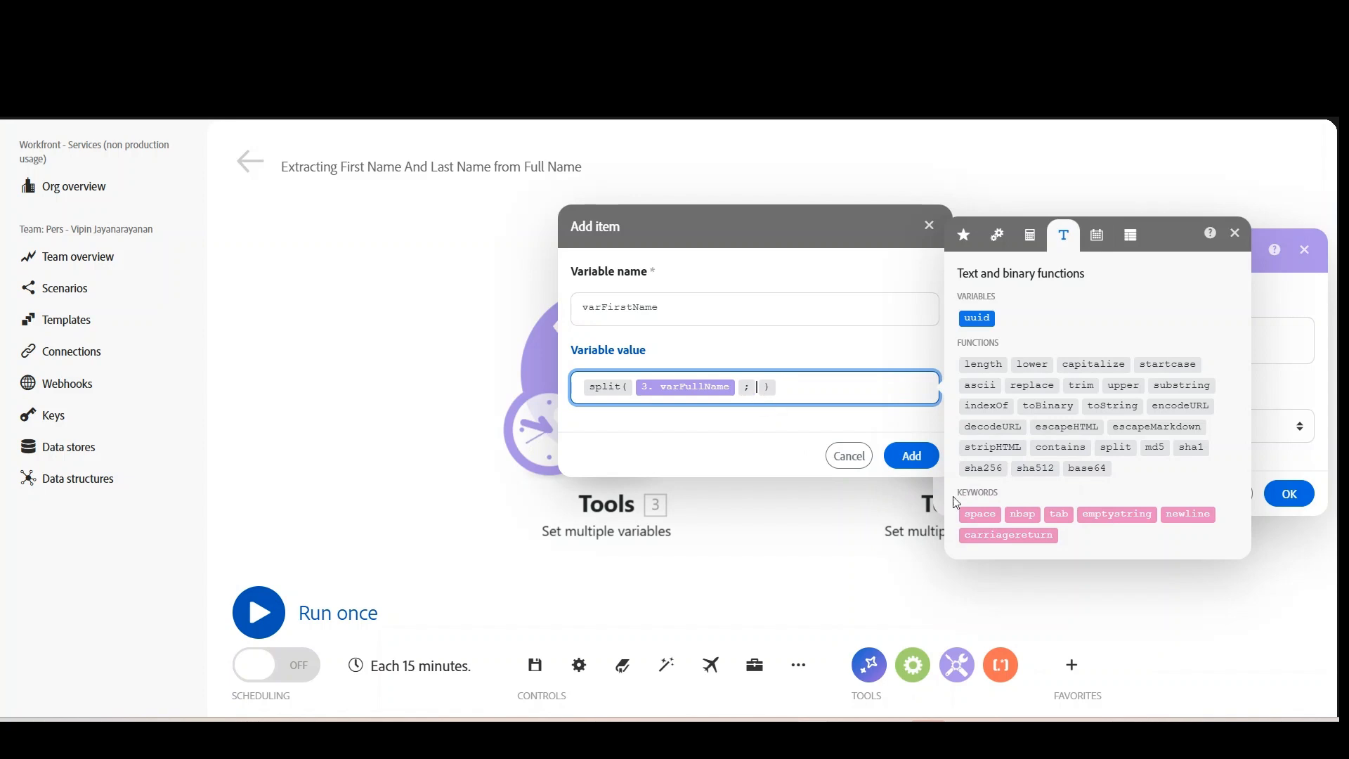
left_click(979, 513)
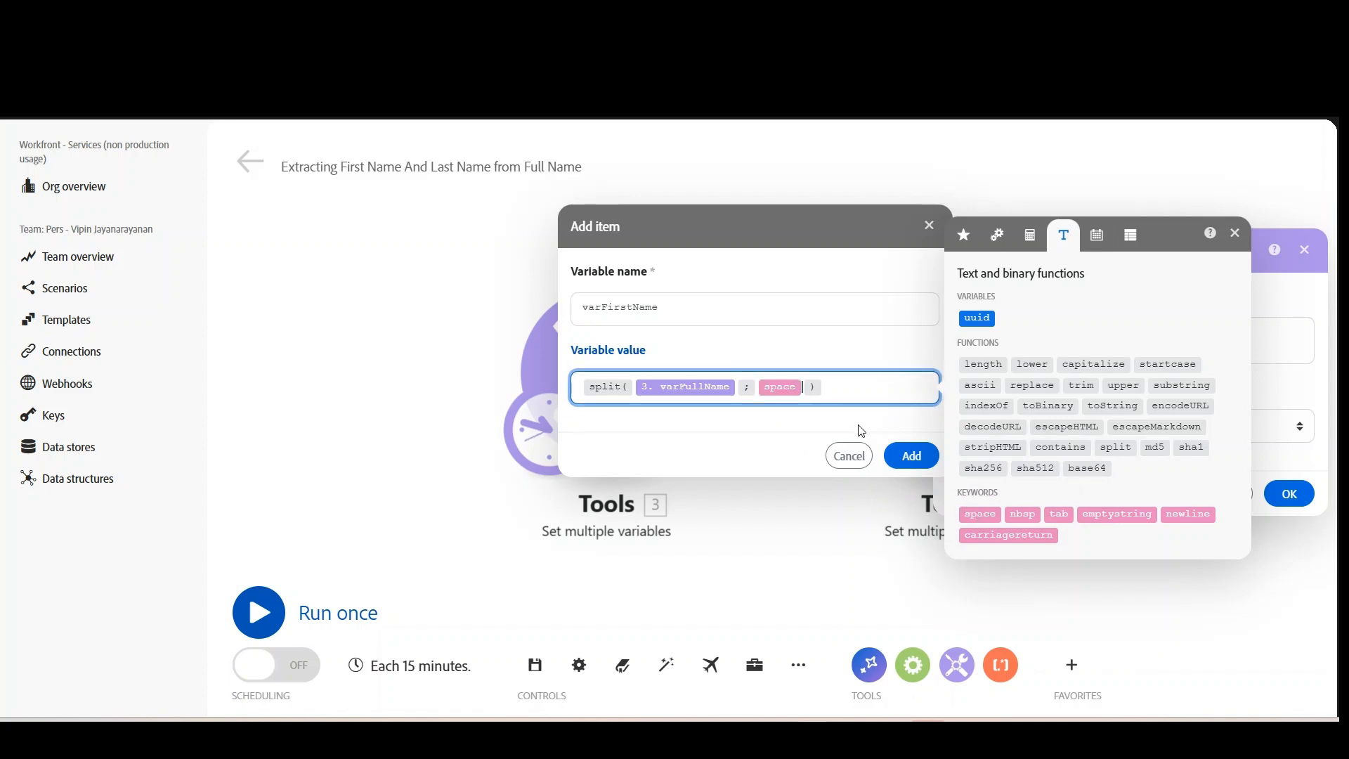
left_click(912, 456)
left_click(1288, 524)
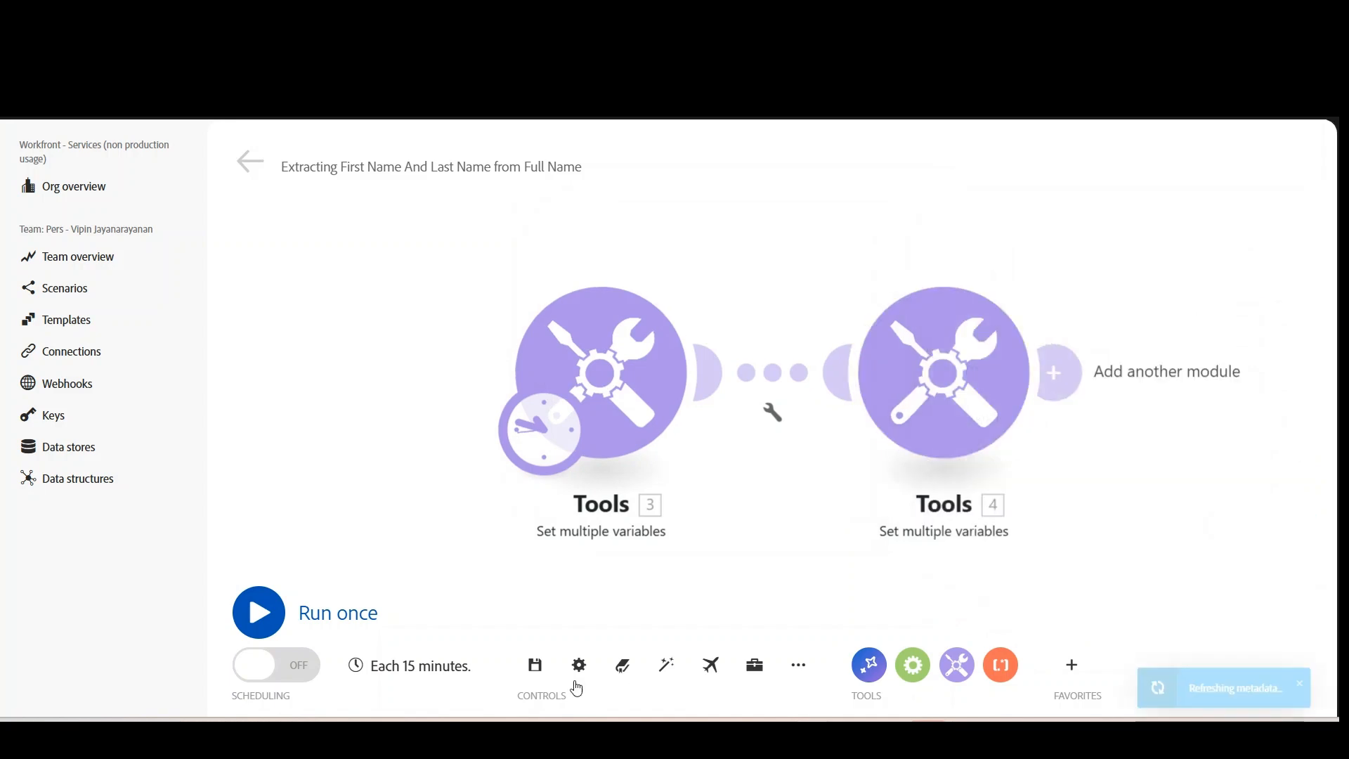
- Run the scenario once and examine the varFirstName array in the second module's output
left_click(259, 612)
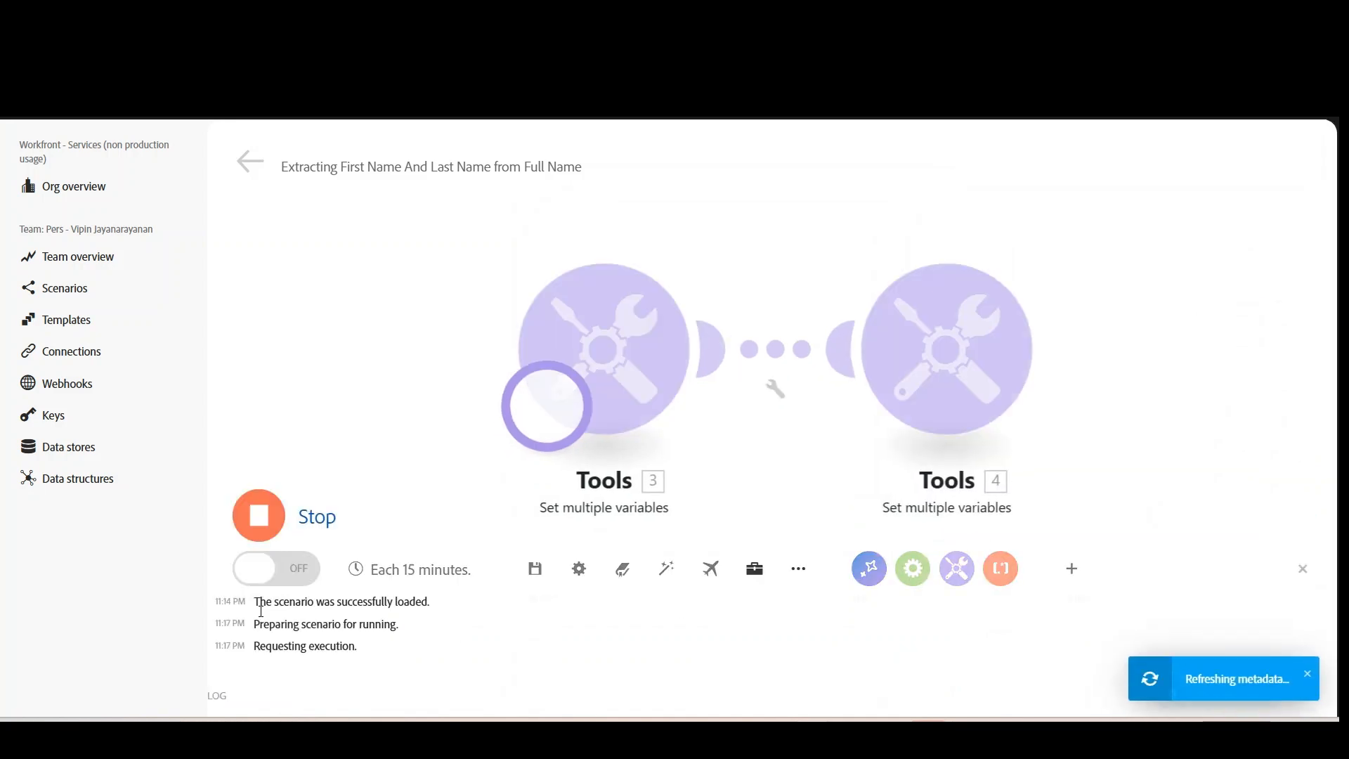
left_click(1054, 304)
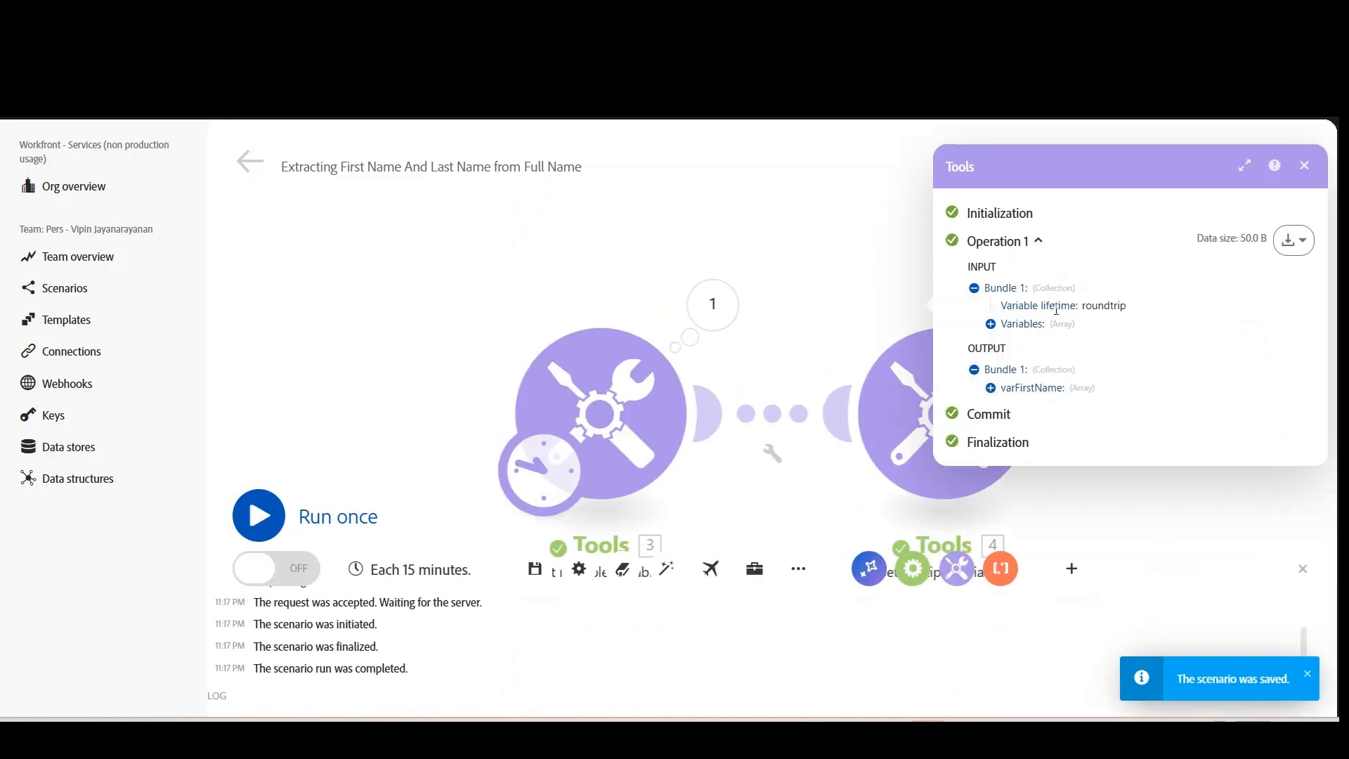
left_click(991, 388)
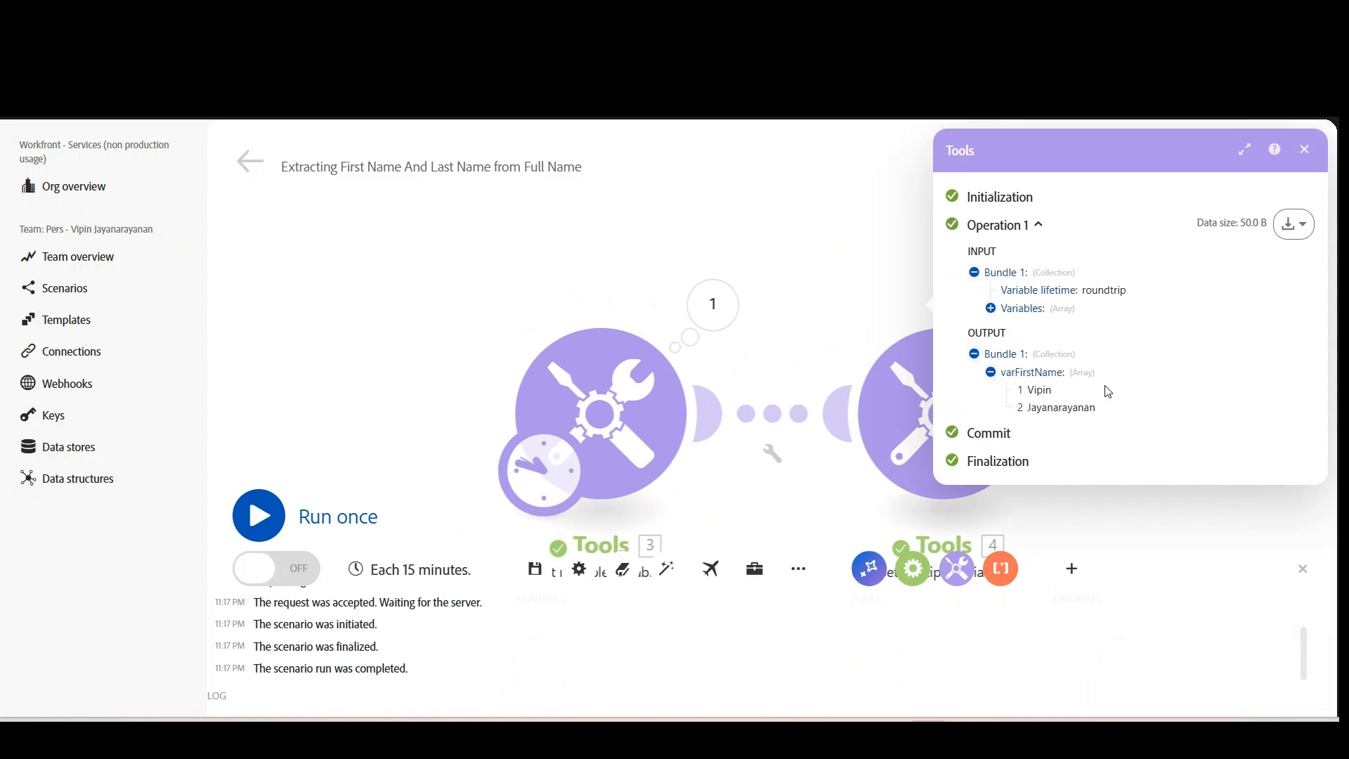
double_click(1051, 391)
- View the second module's output bundle content, examine both entries of the varFirstName array, and close the results
left_click(1294, 223)
left_click(1279, 302)
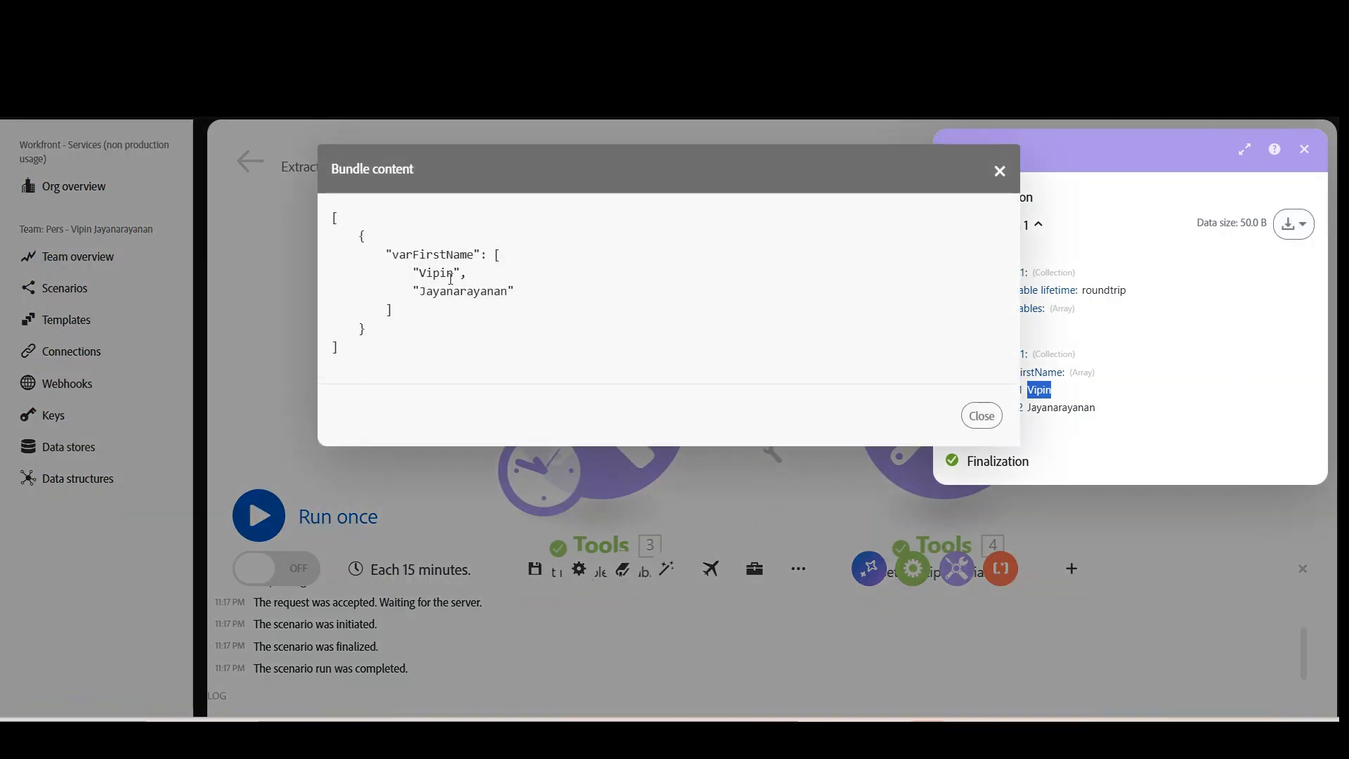
left_click_drag(466, 273, 415, 274)
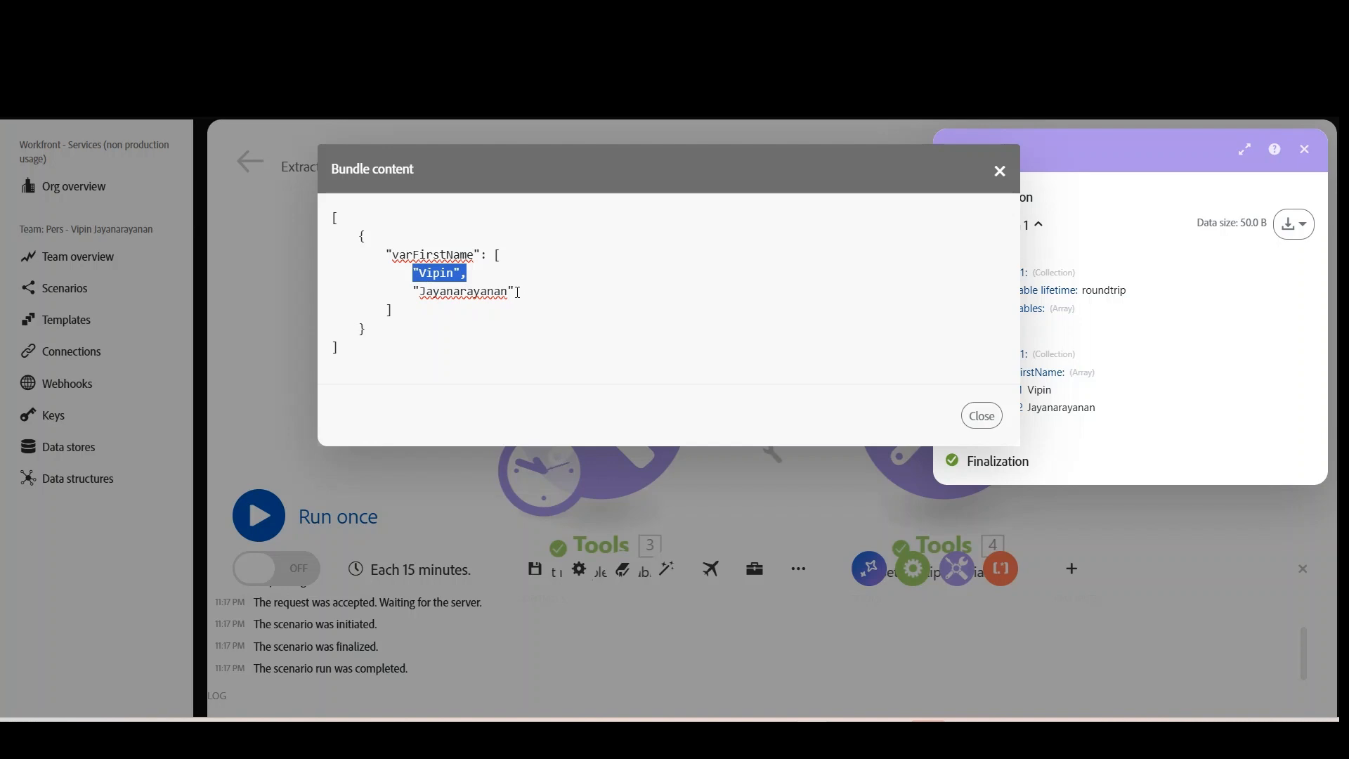
left_click_drag(518, 293, 392, 288)
left_click(1000, 171)
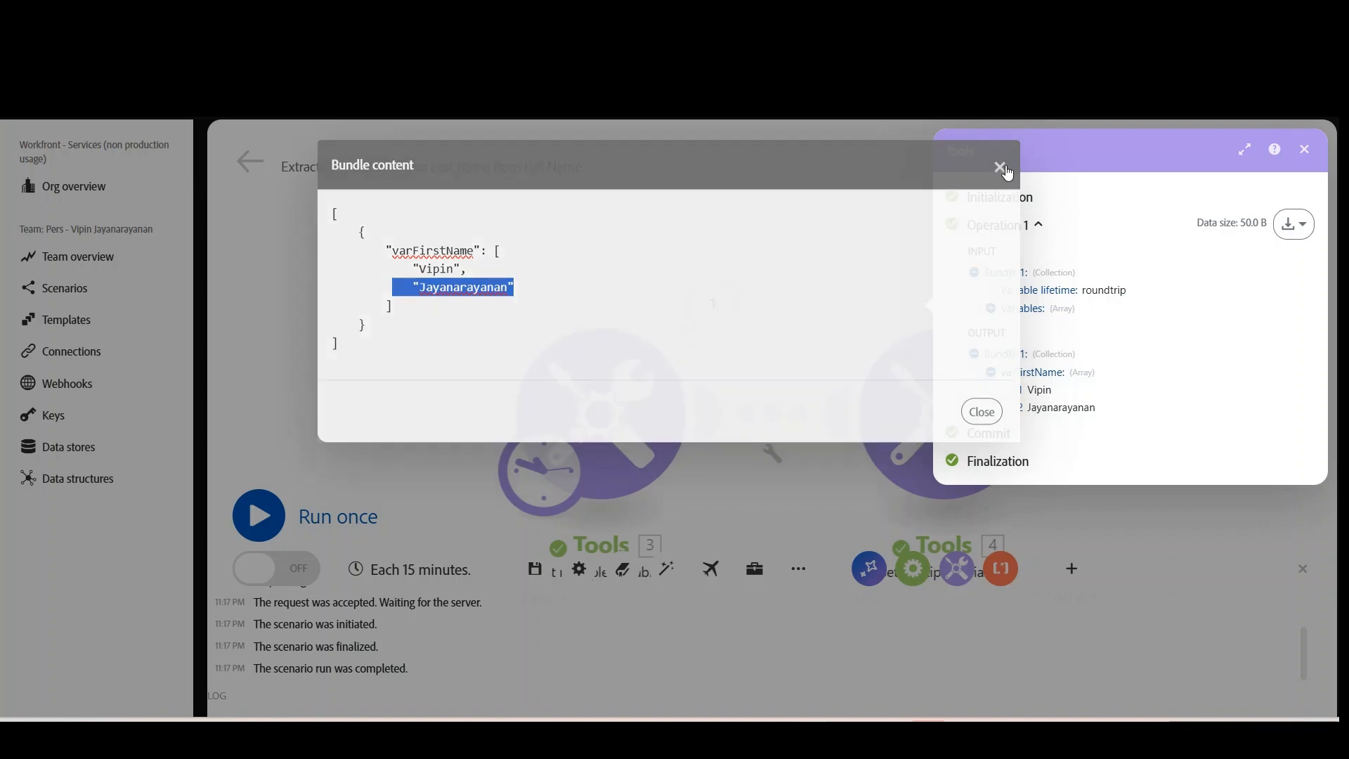
left_click(1303, 149)
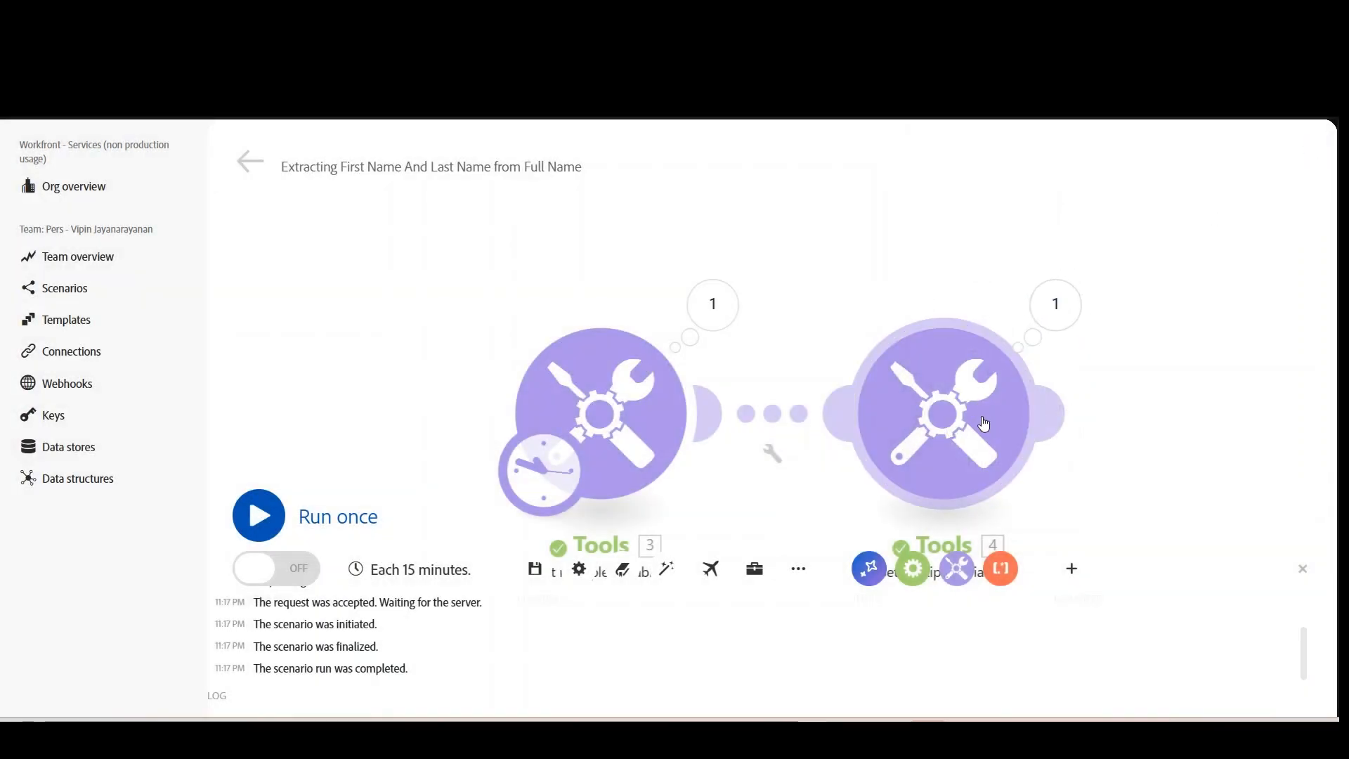
- Wrap the second module's varFirstName split formula in a get function with index 1, then save the variable and confirm the module
left_click(945, 425)
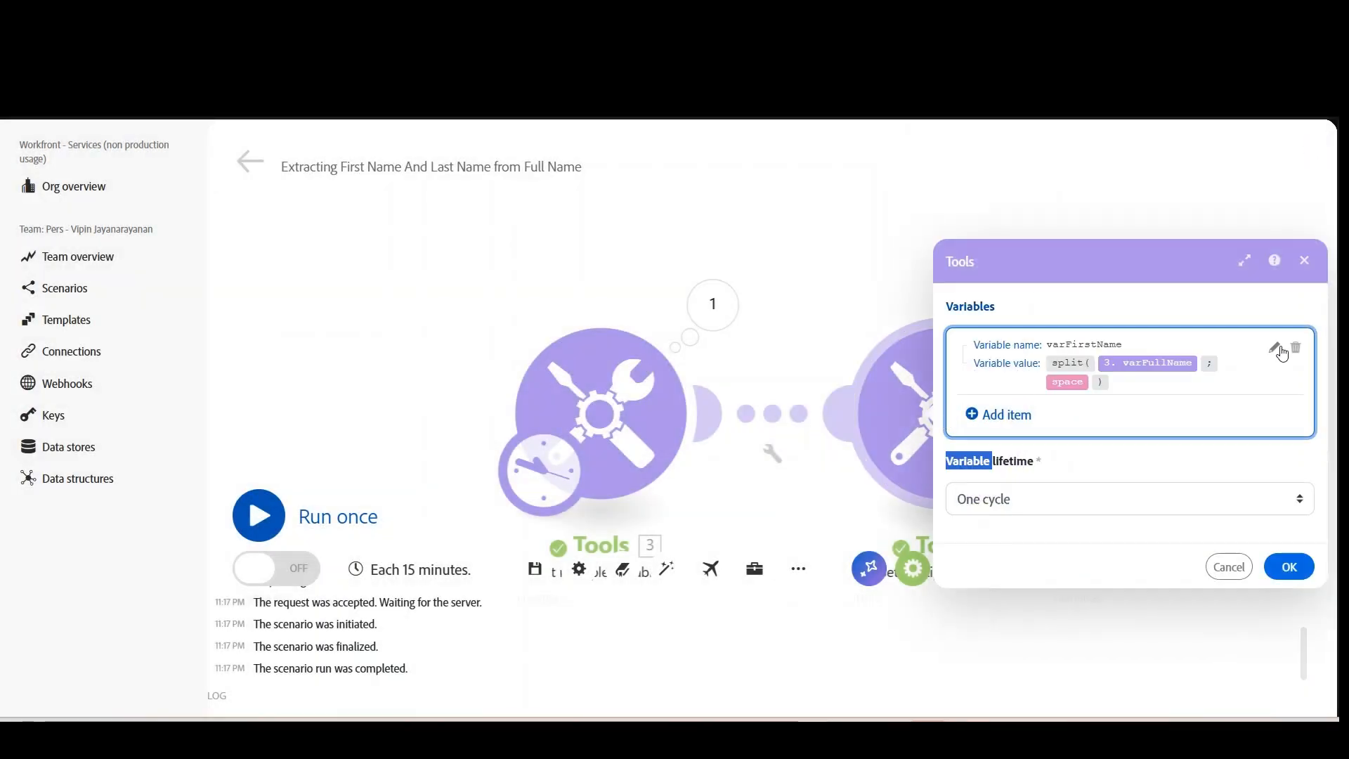
left_click(1275, 348)
left_click(583, 411)
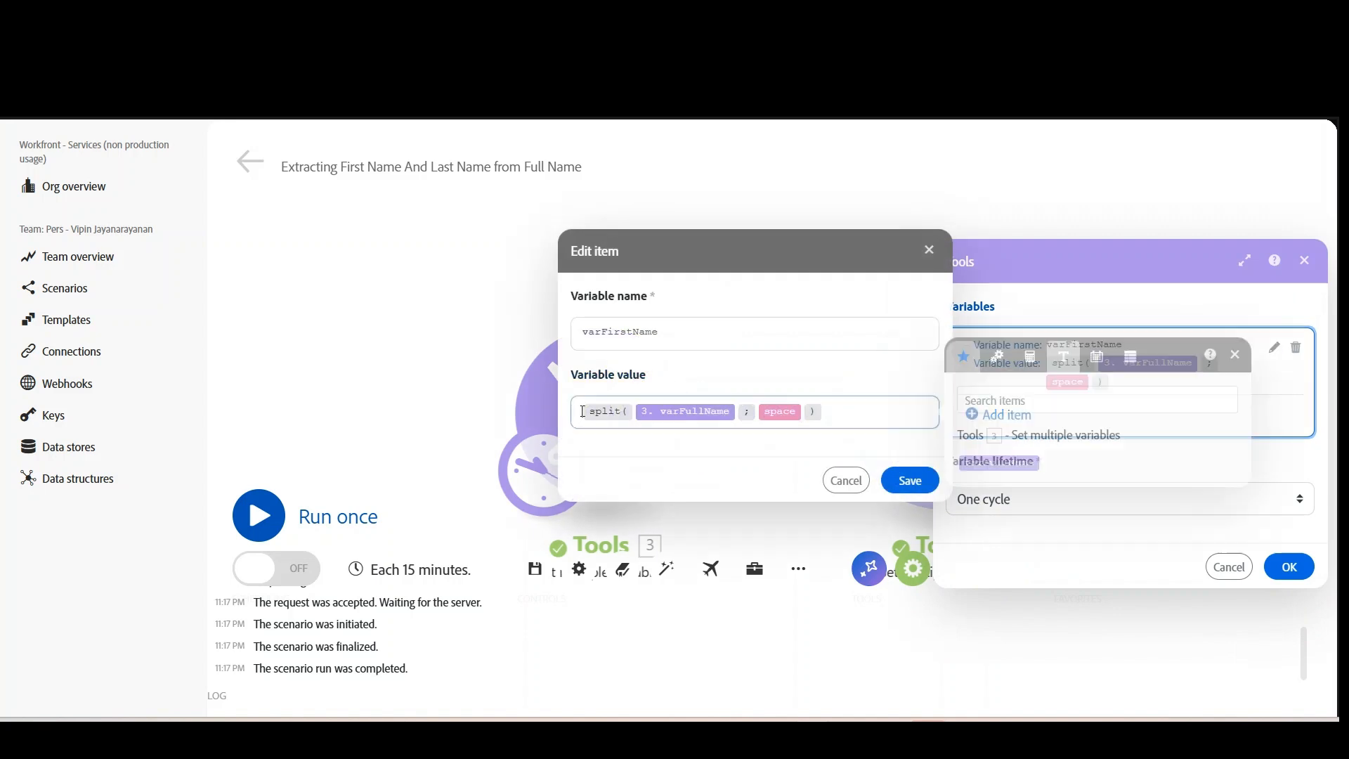
type("get ")
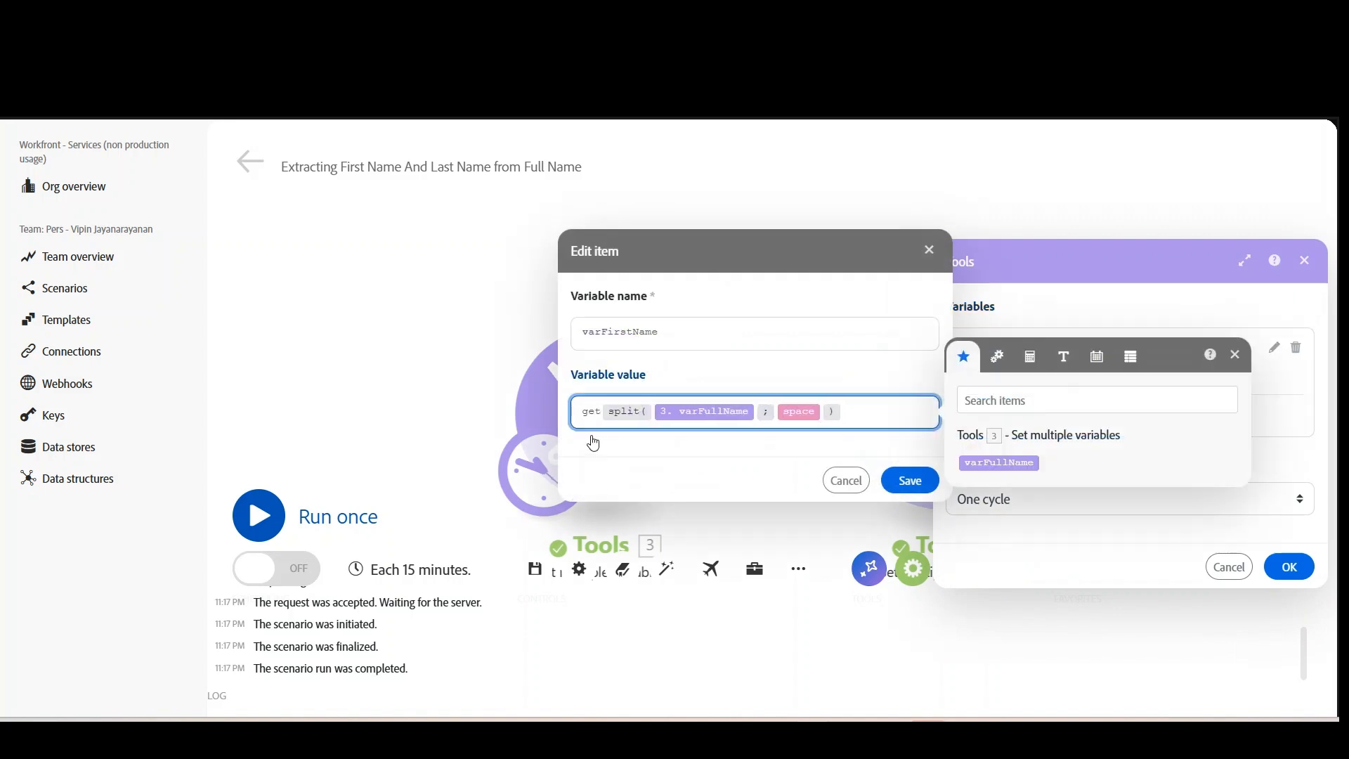
type("(")
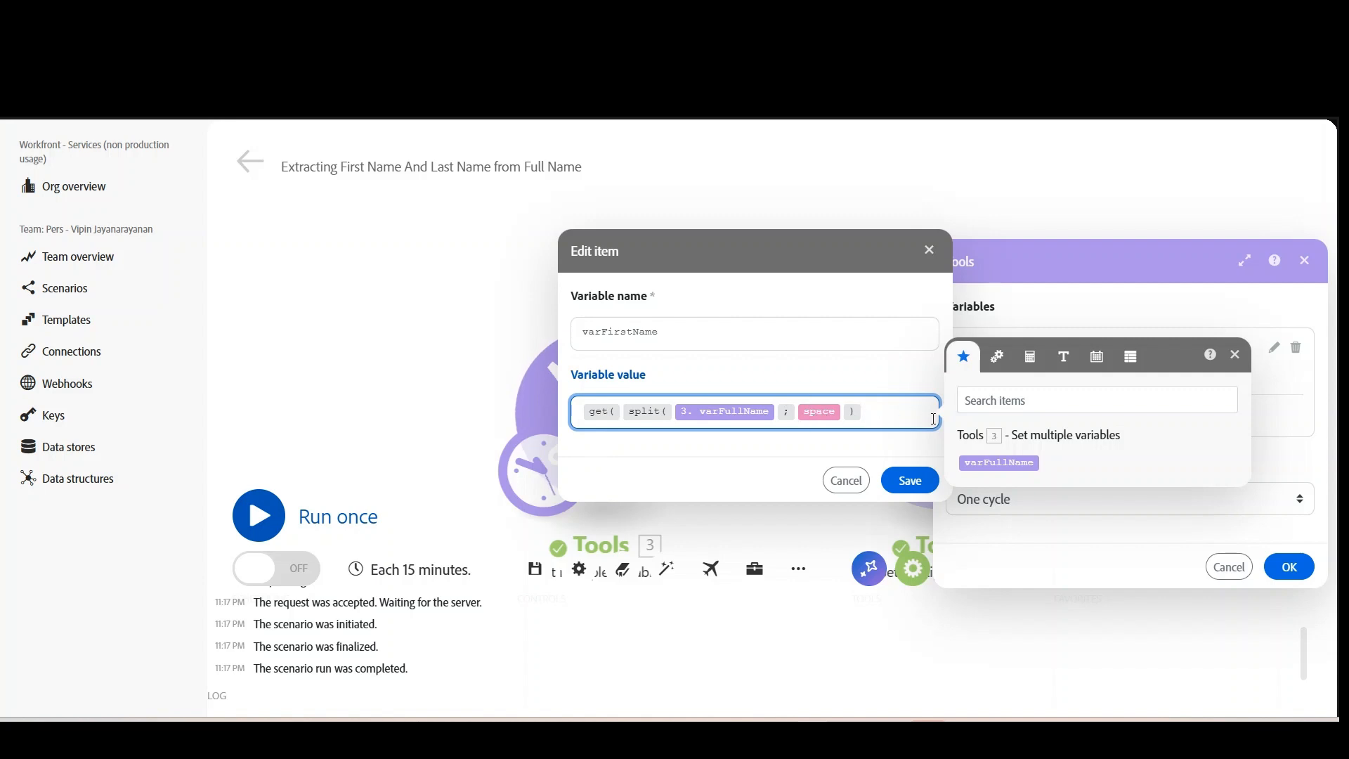
type(";")
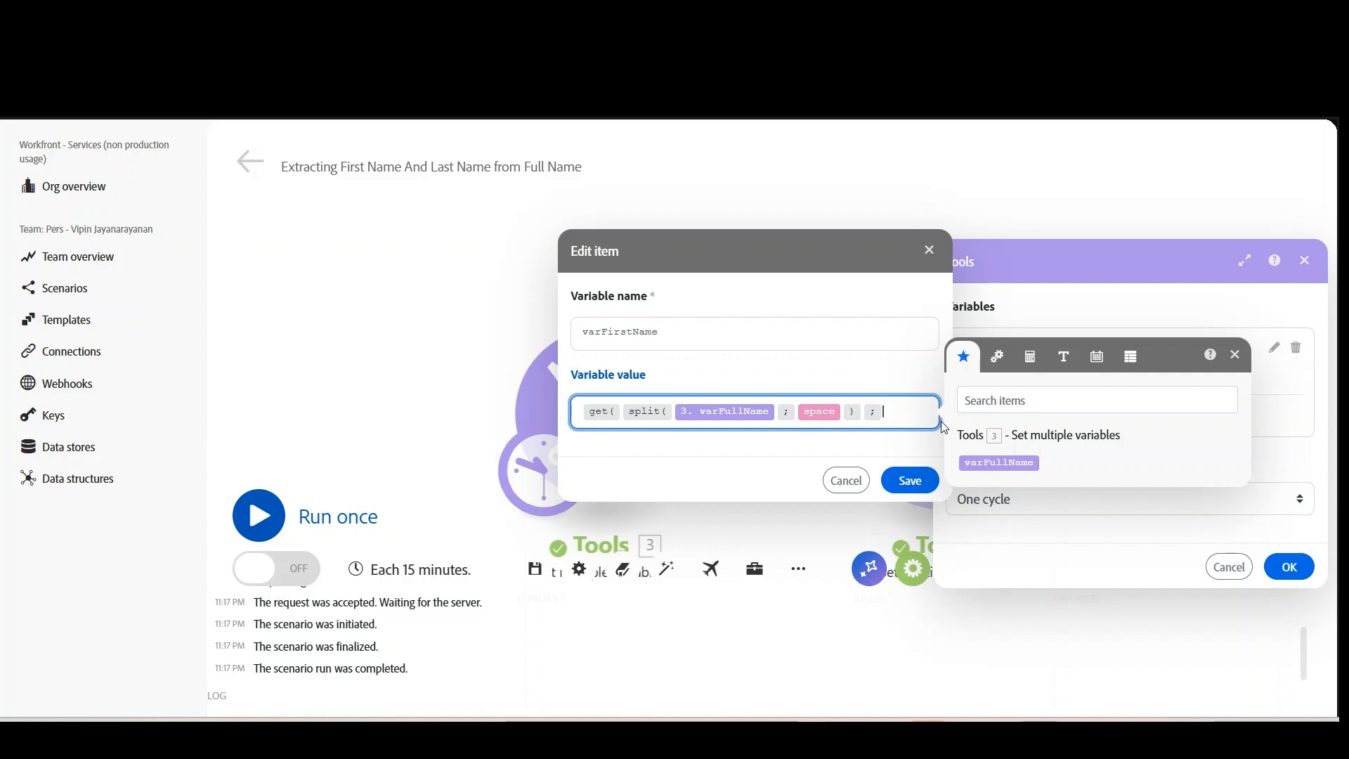
type("1)")
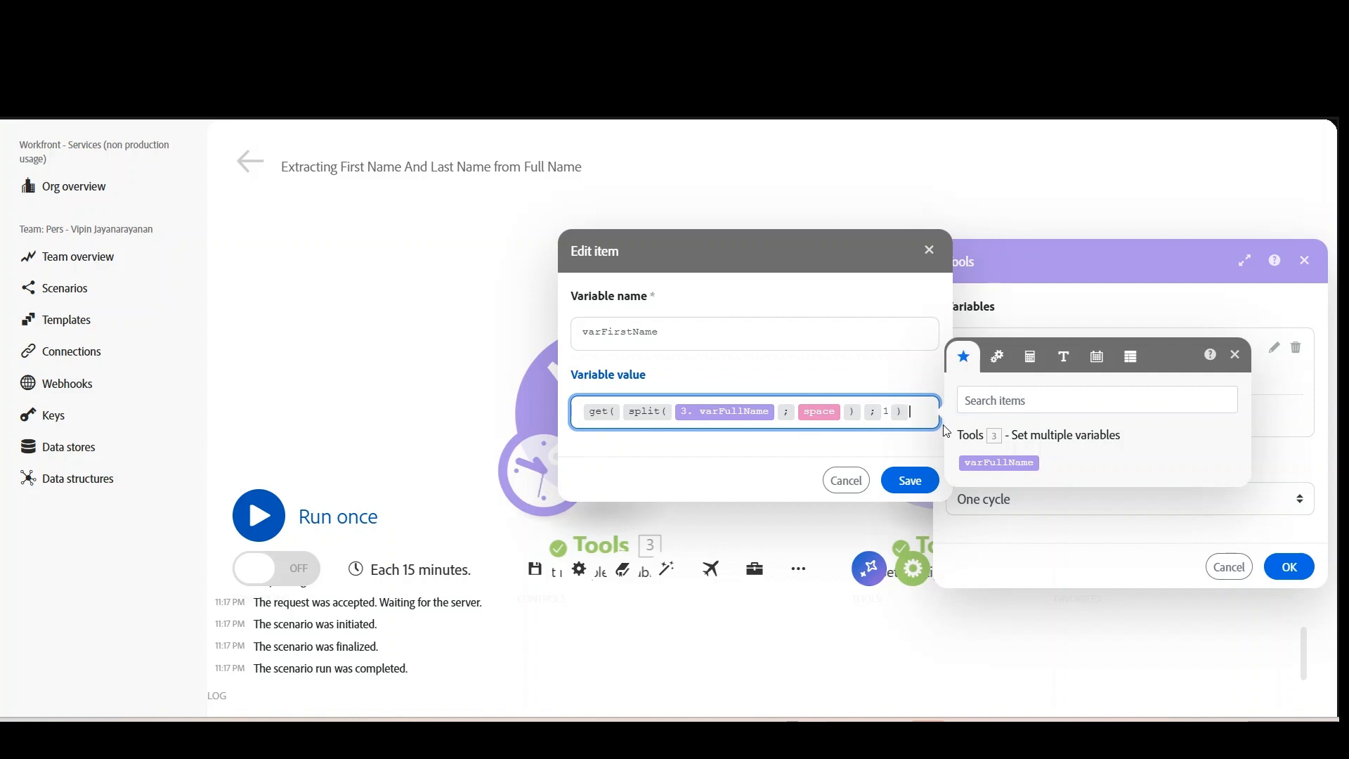
left_click(914, 494)
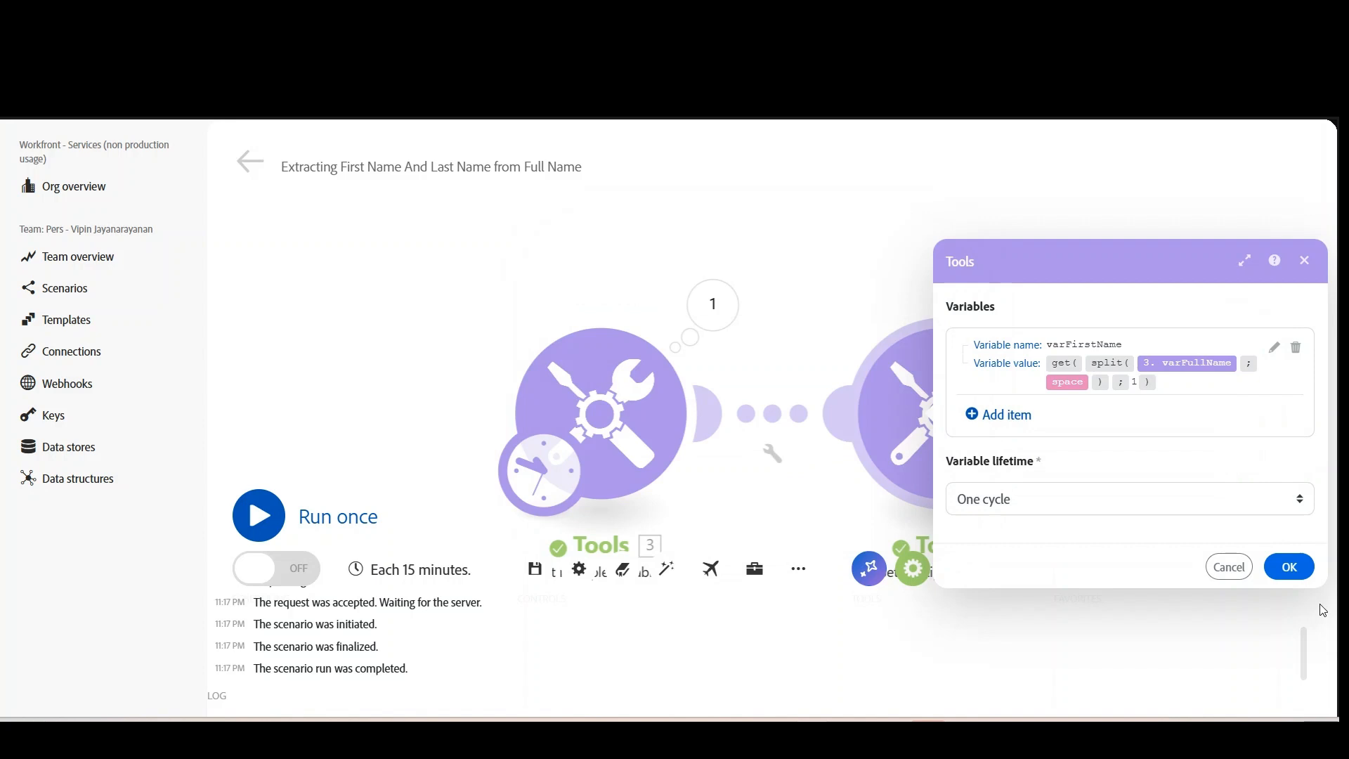
left_click(1292, 570)
- Save the scenario, run it once, and inspect varFirstName in the second module's output
left_click(535, 573)
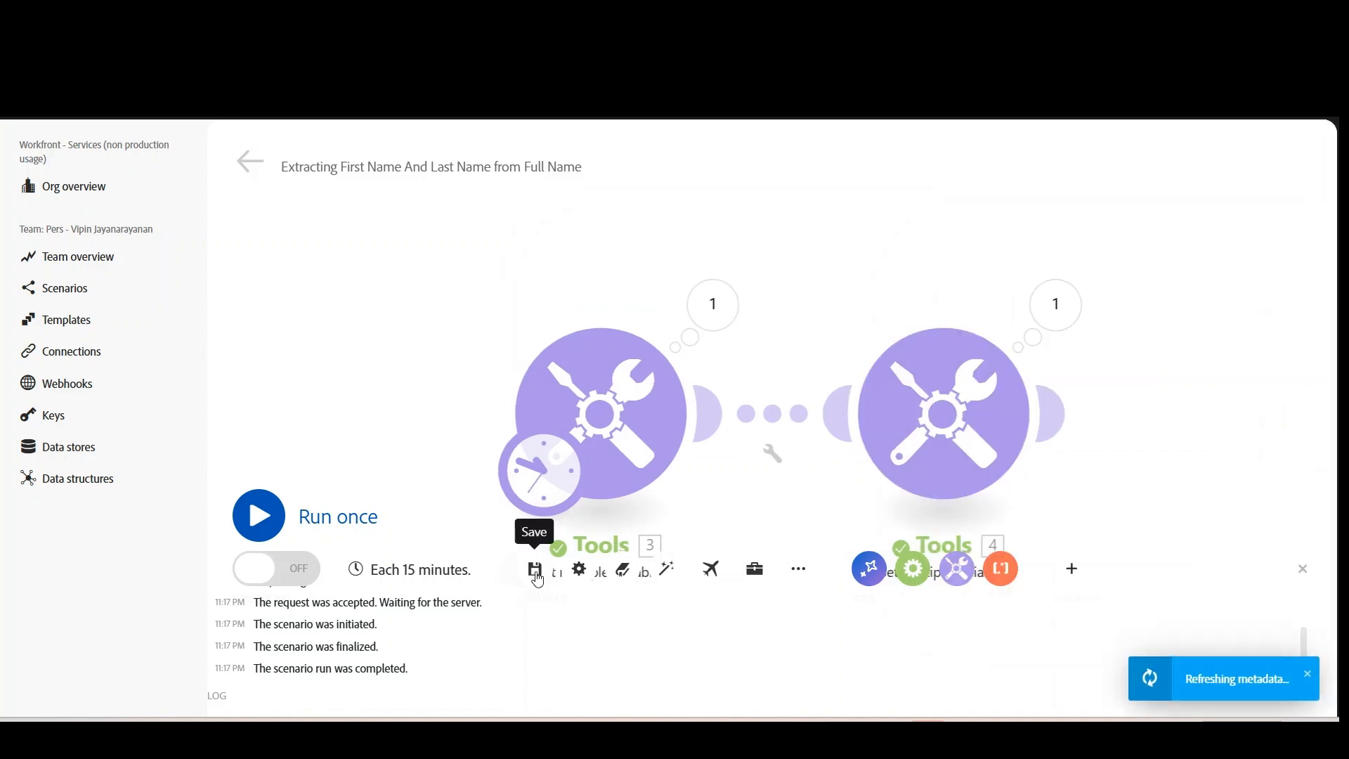
left_click(309, 528)
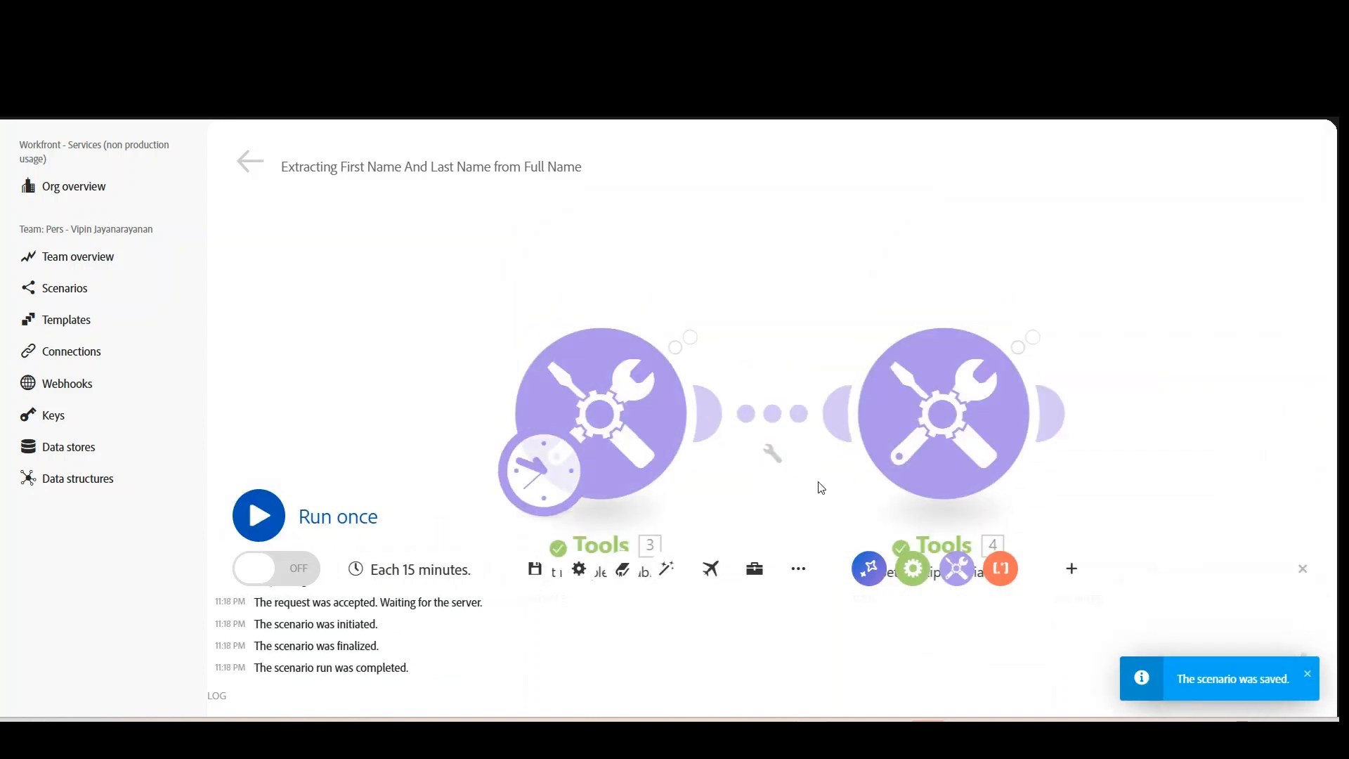
left_click(911, 263)
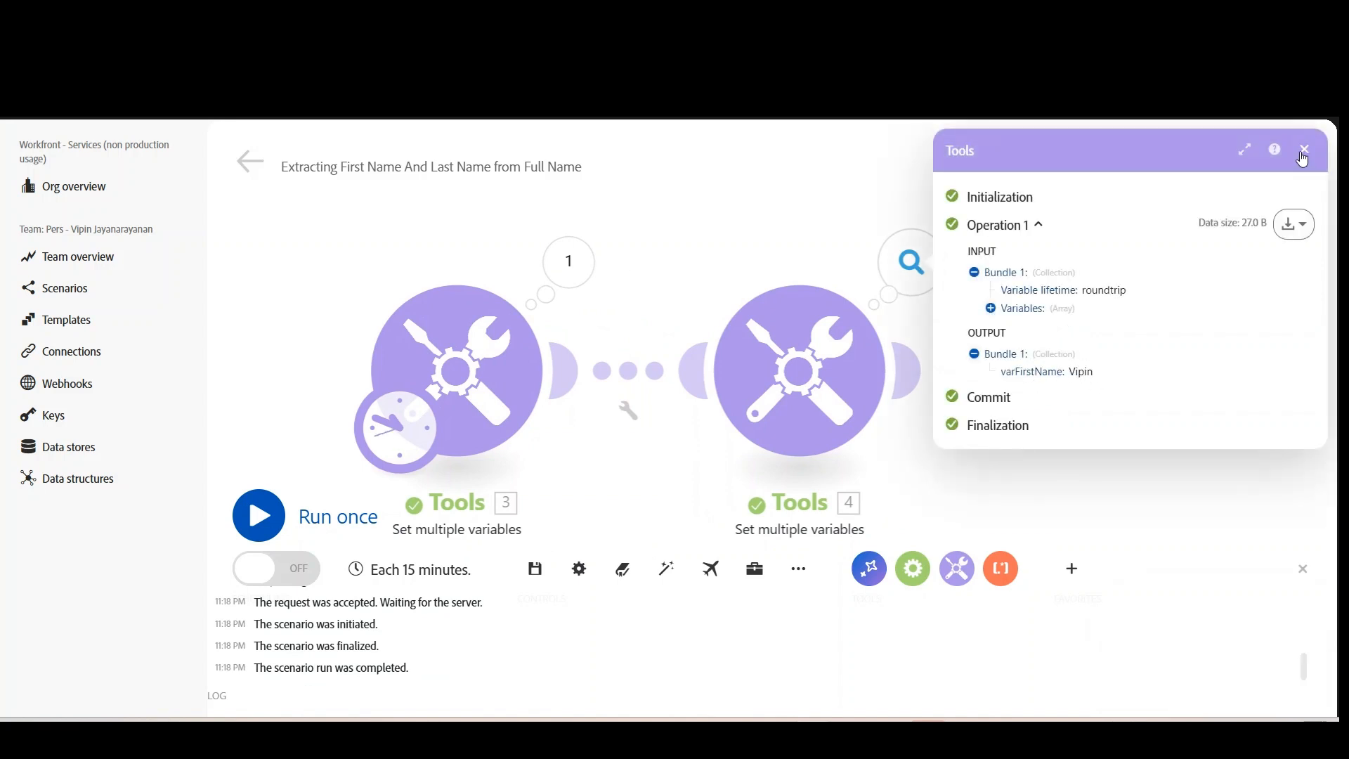
- Add a variable named varSecondName with an empty value to the second module
left_click(773, 393)
left_click(963, 369)
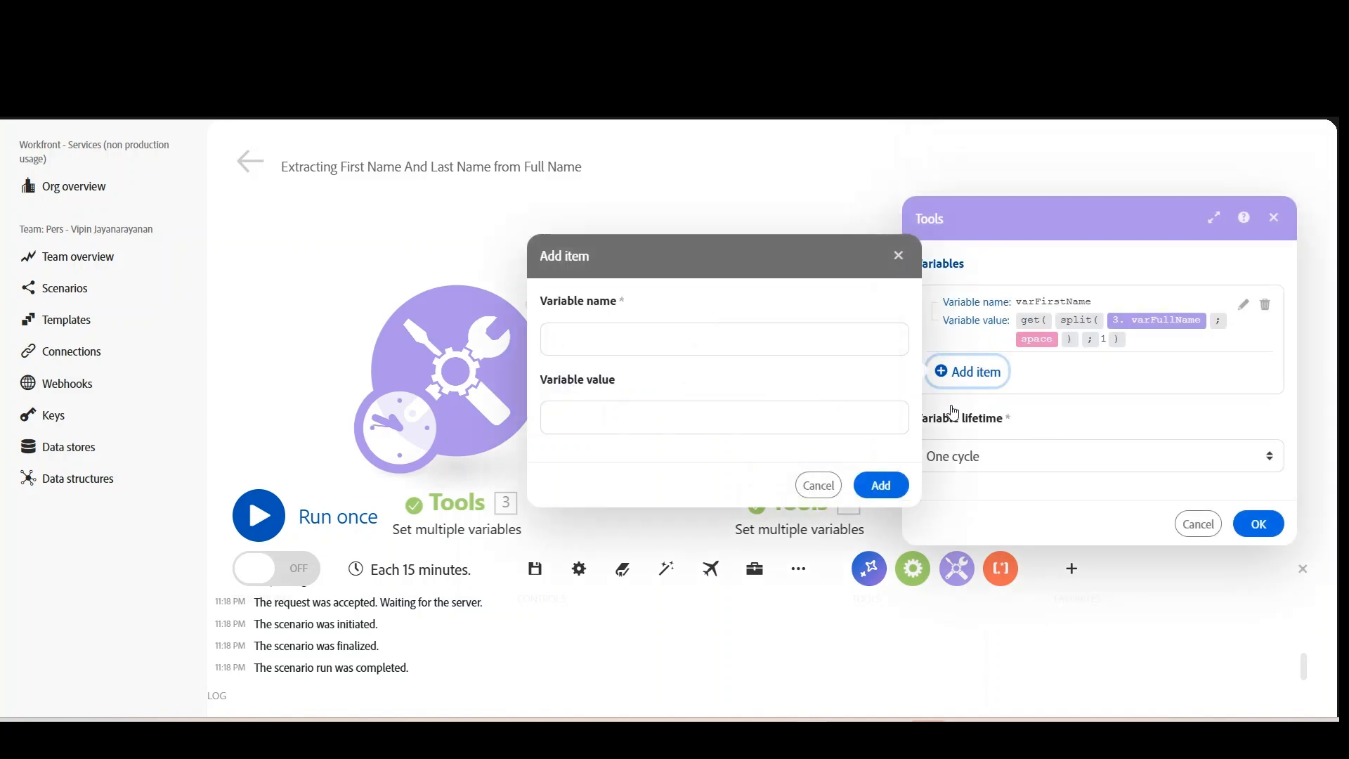
left_click(596, 334)
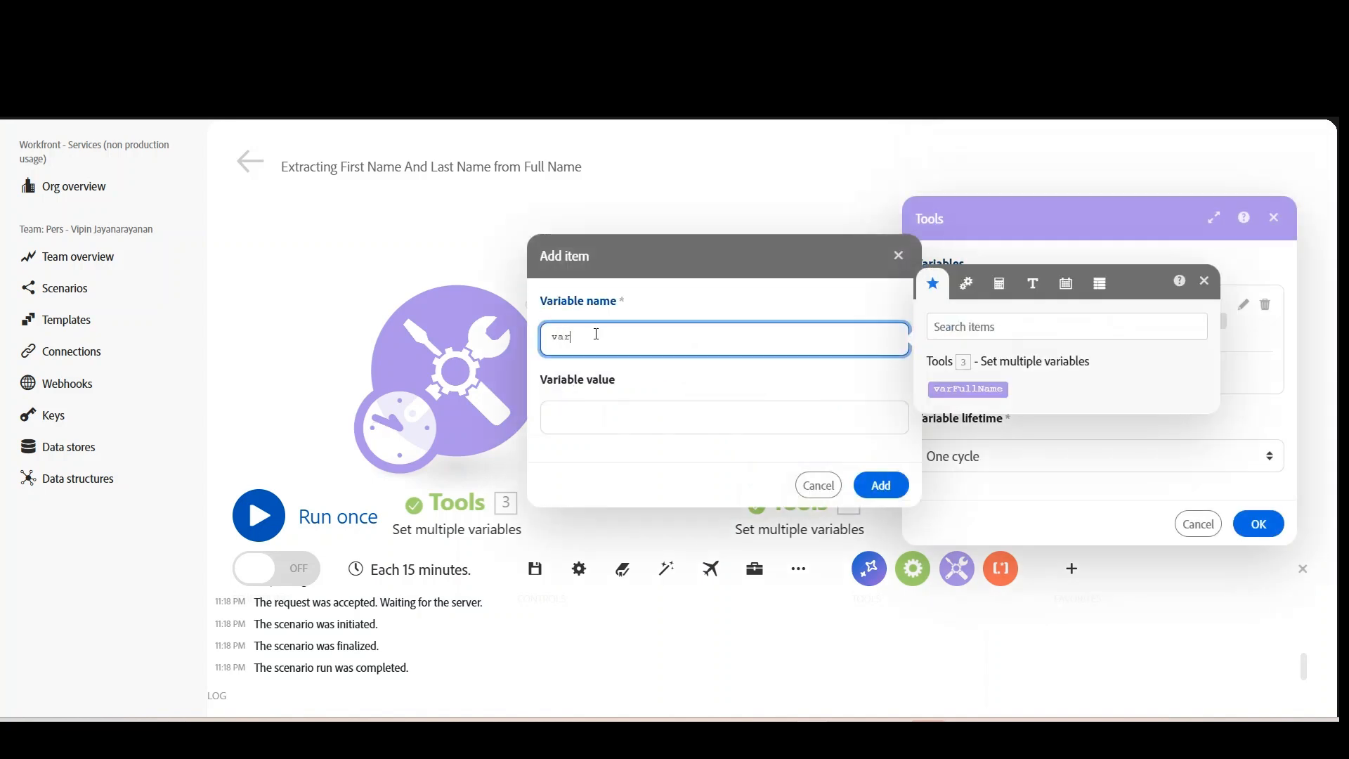
type("varSecondName")
left_click(587, 417)
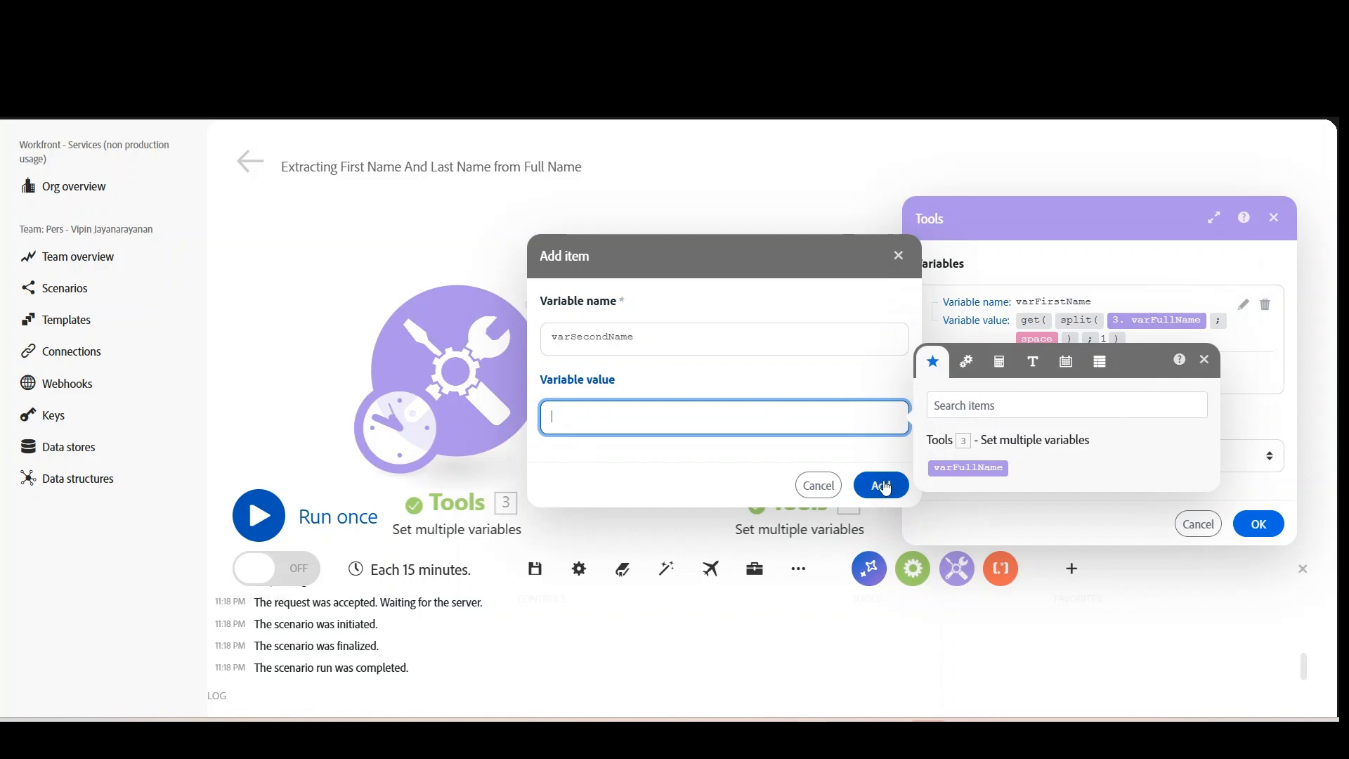
left_click(881, 484)
- Copy the whole get and split formula from the varFirstName variable's value and leave that variable's editor without changes
left_click(1244, 285)
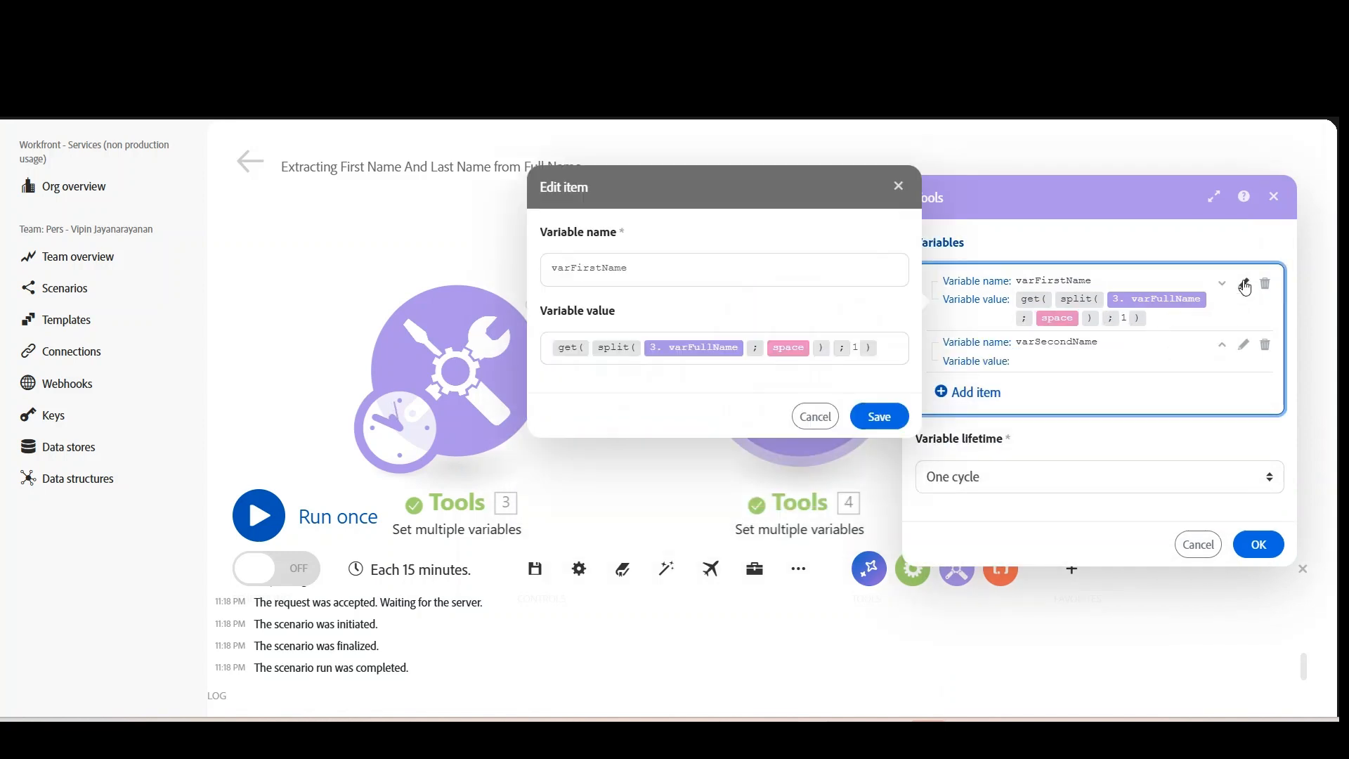
left_click(897, 351)
key("ctrl+a")
key("ctrl+c")
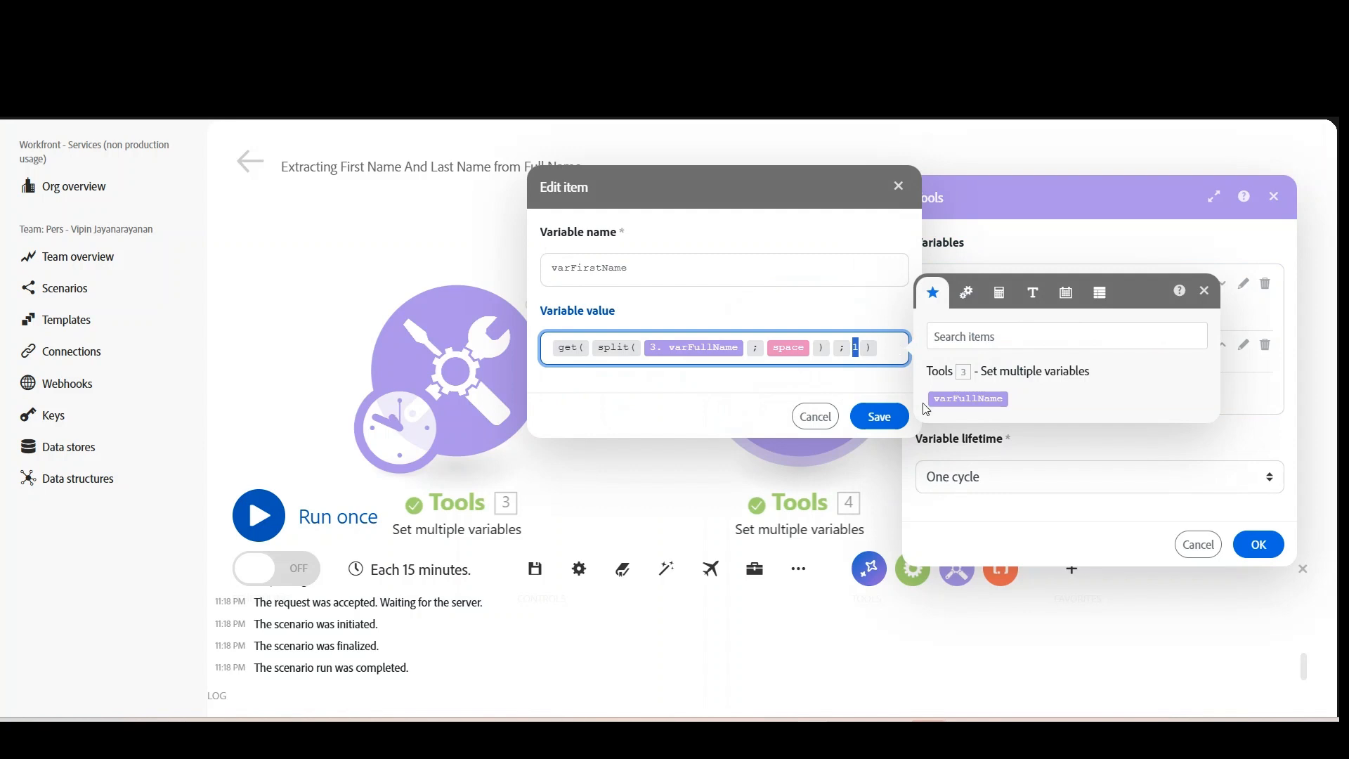
left_click(899, 187)
- Paste the copied formula as varSecondName's value, set its get index to 2, then save the variable and confirm the module
left_click(1245, 345)
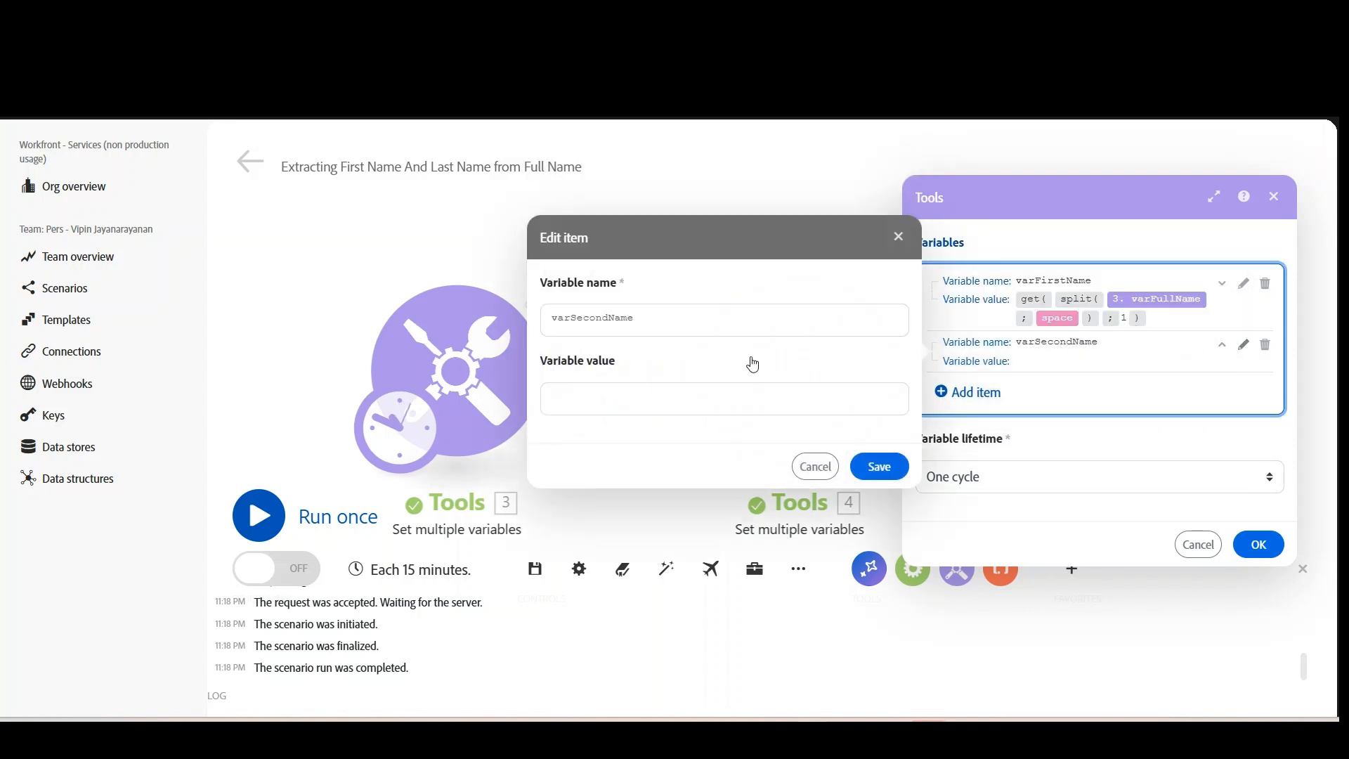
left_click(617, 392)
key("ctrl+v")
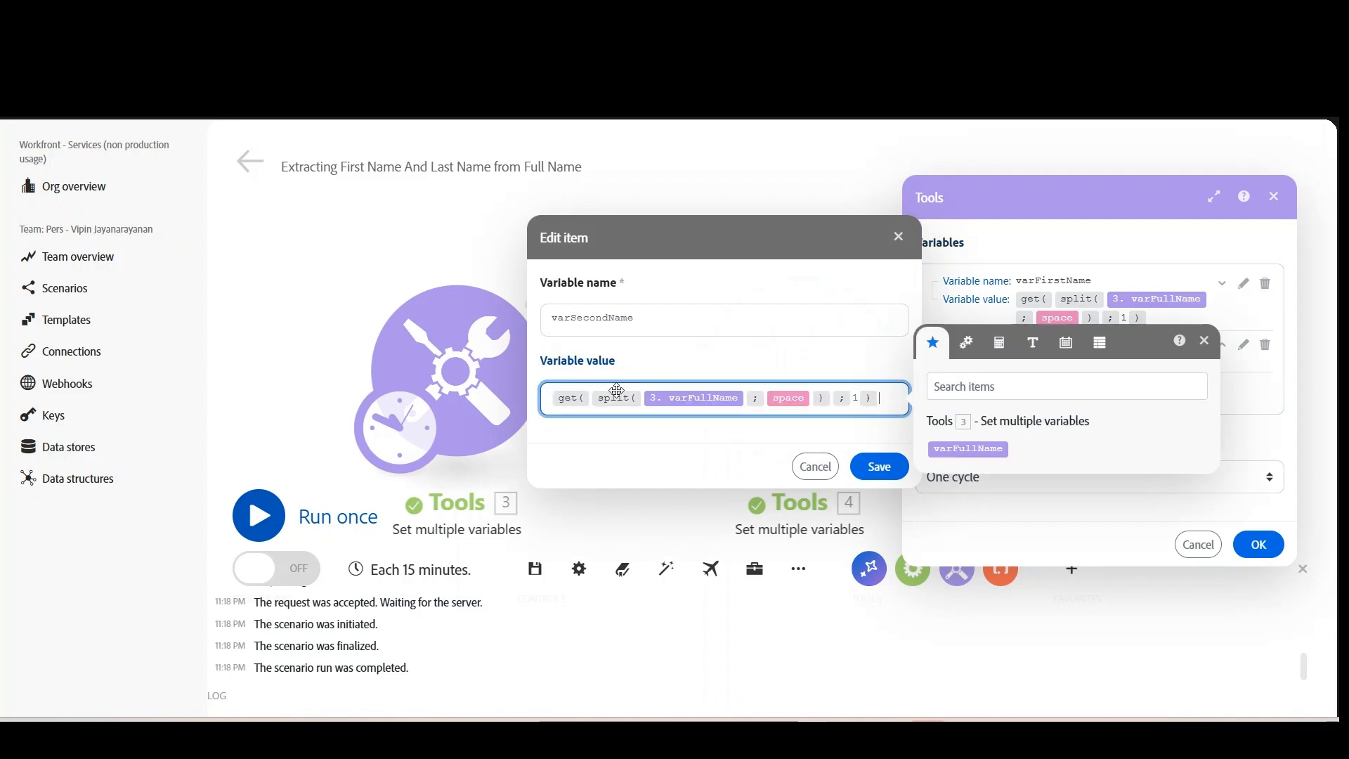
double_click(858, 404)
type("2")
left_click(879, 466)
left_click(1258, 553)
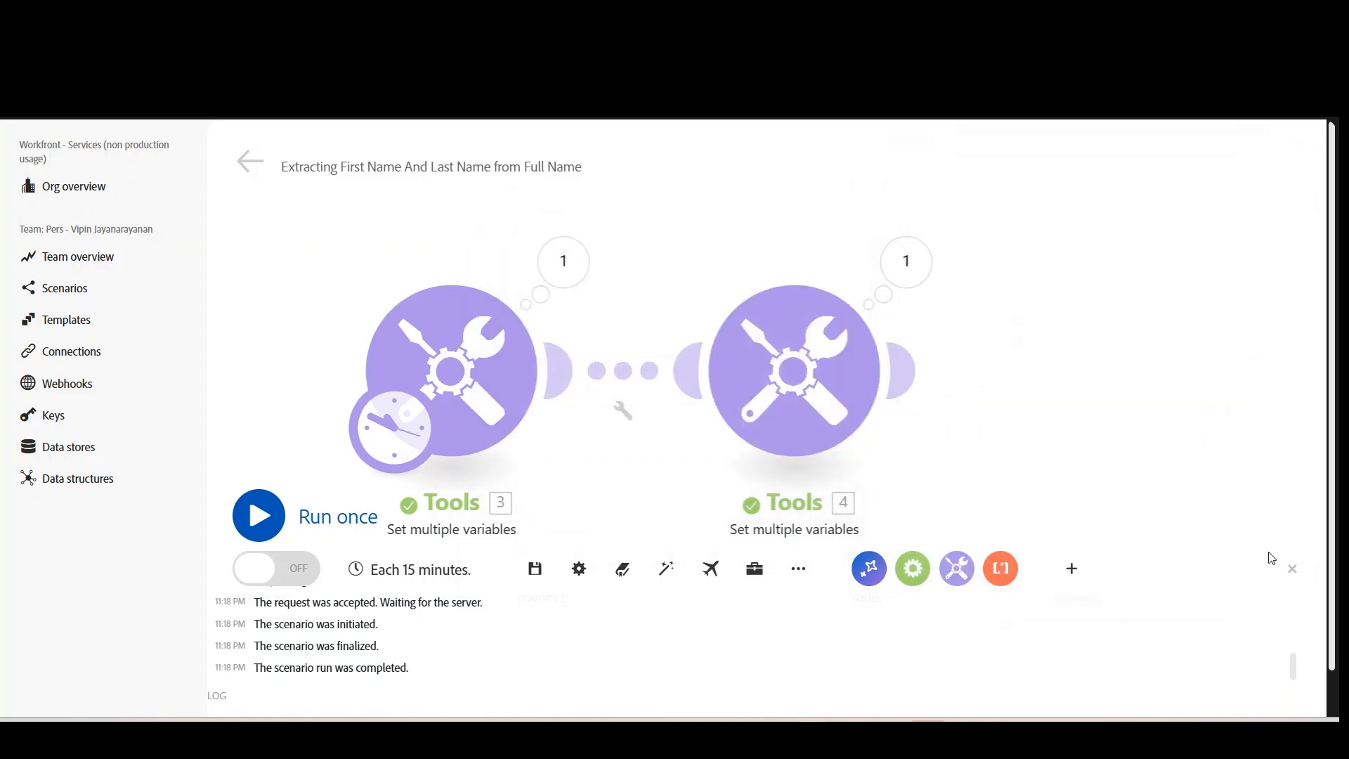
- Save the scenario, run it once, and check varFirstName and varSecondName in the second module's output
left_click(534, 578)
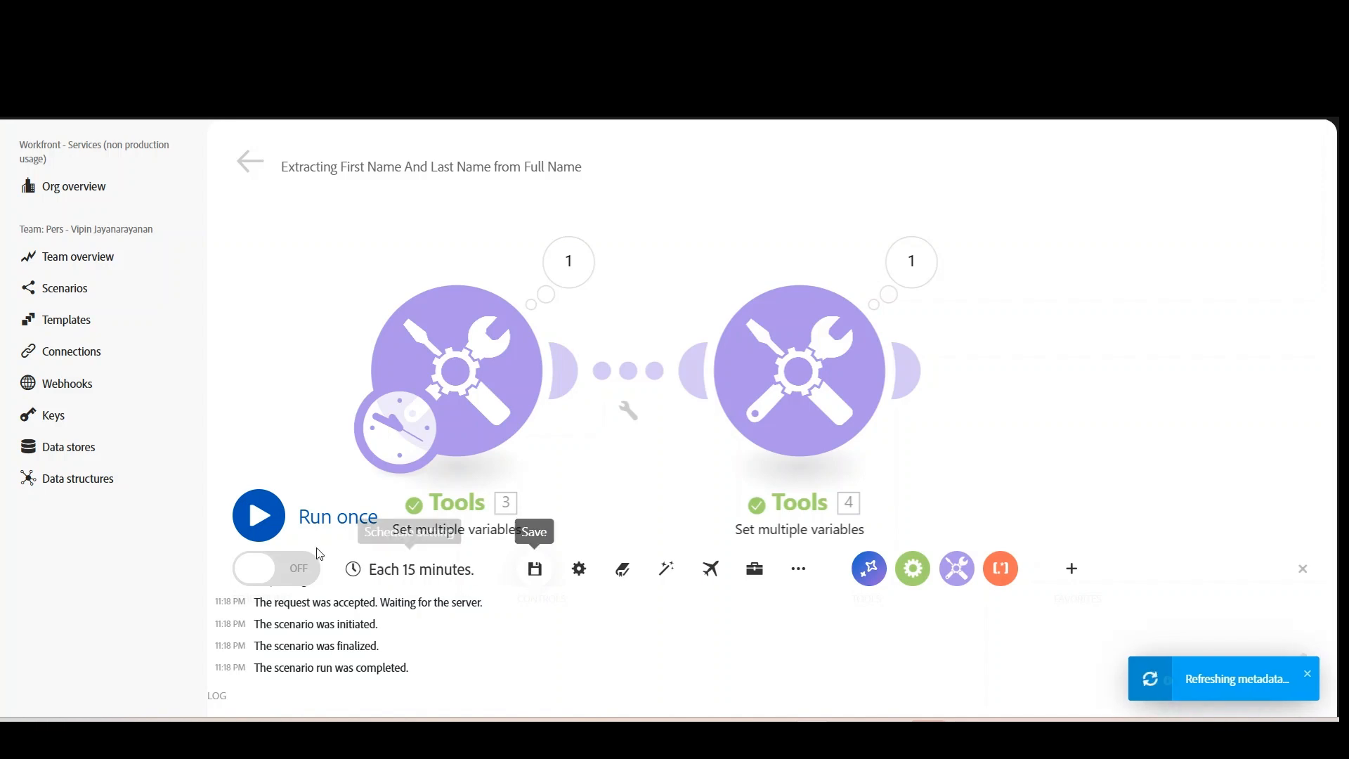
left_click(261, 523)
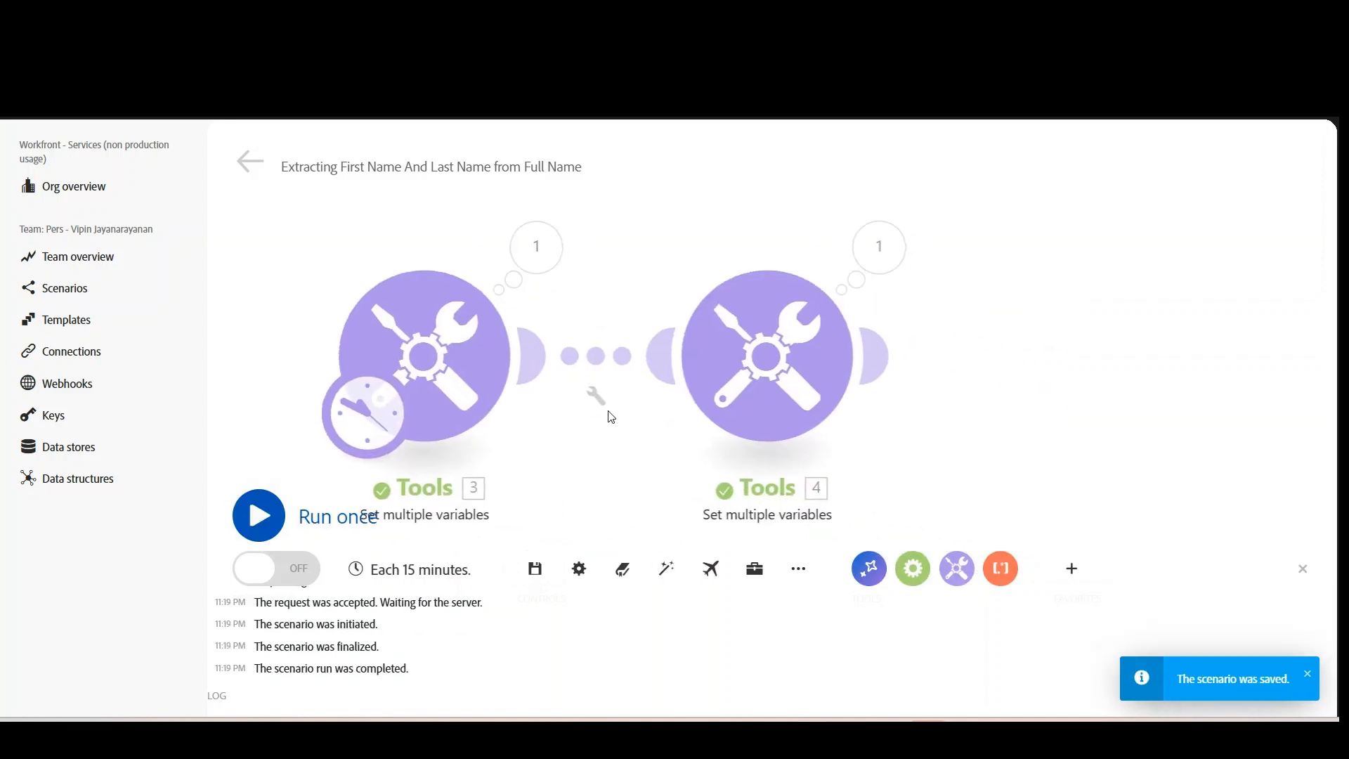
left_click(822, 232)
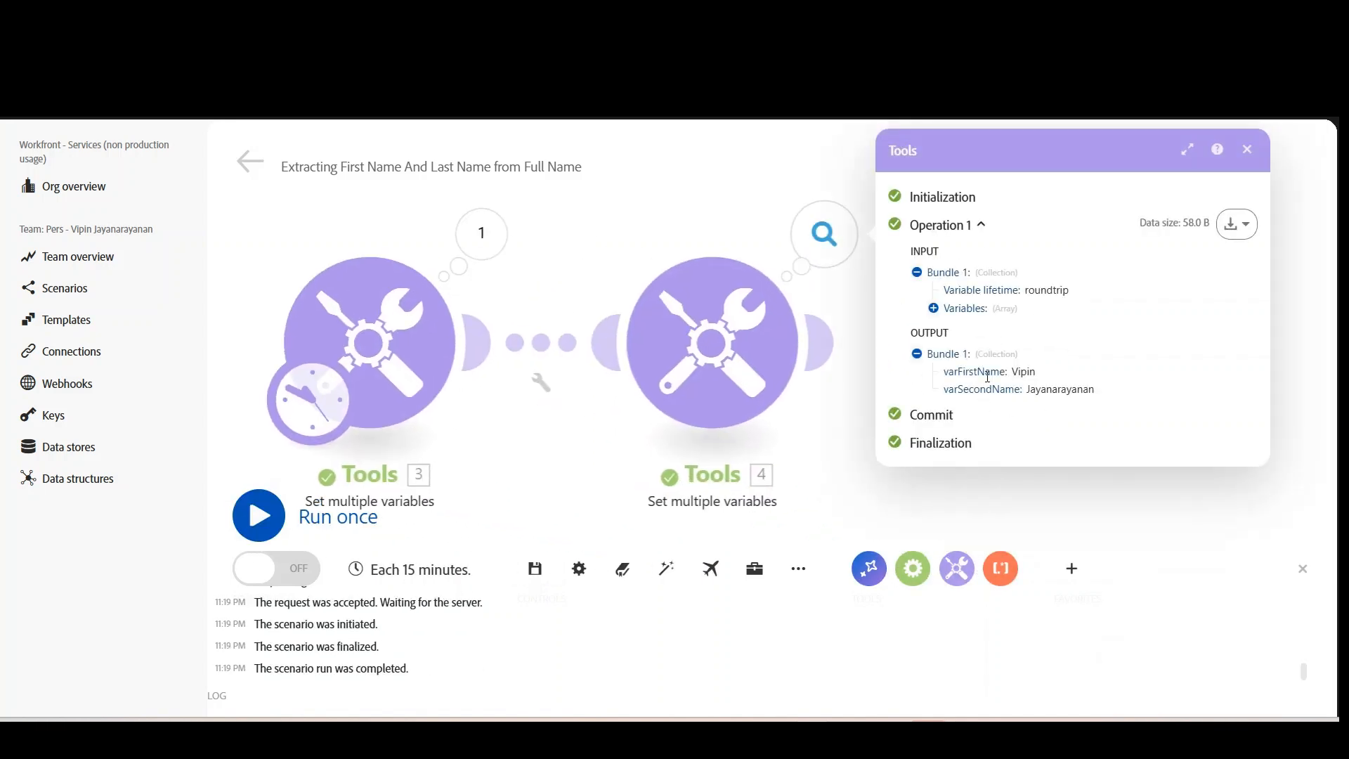